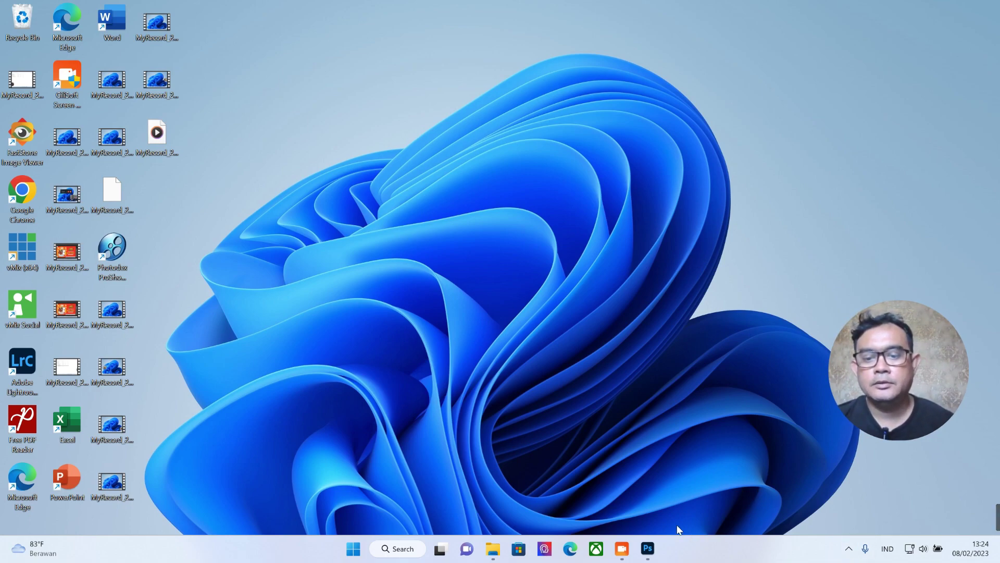
Open the 120ND750 photo folder to view the portrait KIE_1759.JPG.
left_click(492, 552)
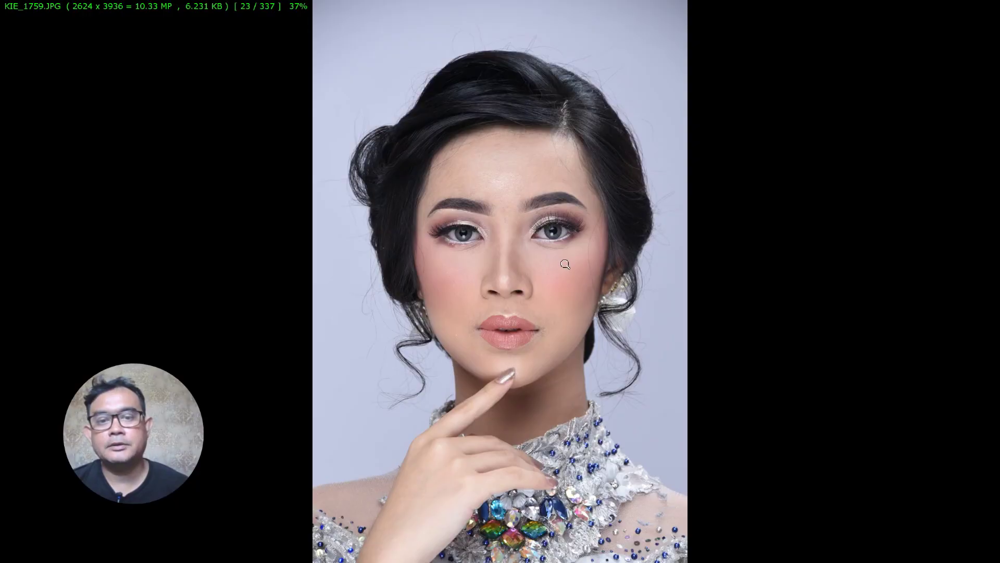
Leave full-screen in FastStone and move KIE_1759.JPG into Photoshop.
key("Escape")
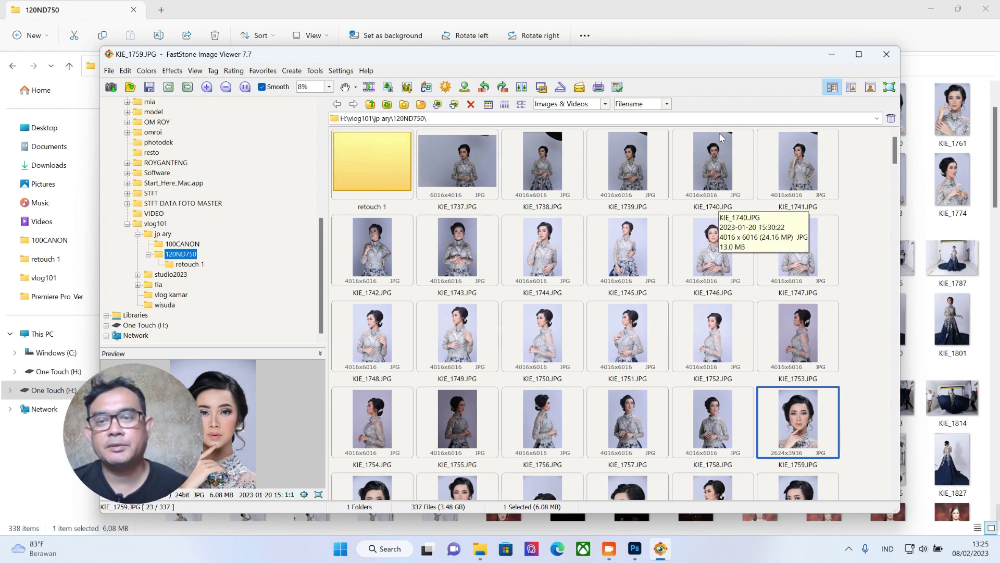
left_click_drag(679, 59, 590, 56)
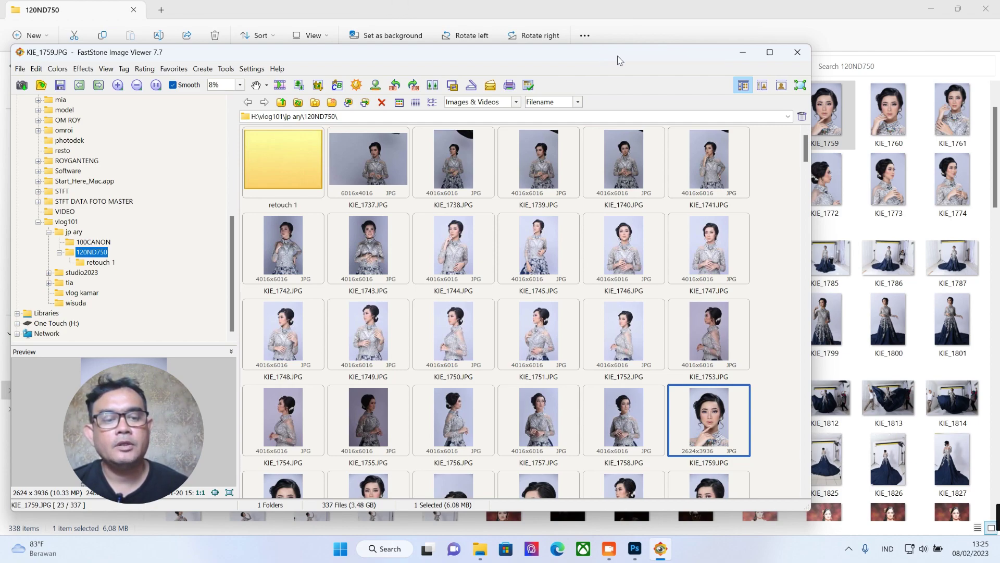
left_click_drag(618, 60, 680, 43)
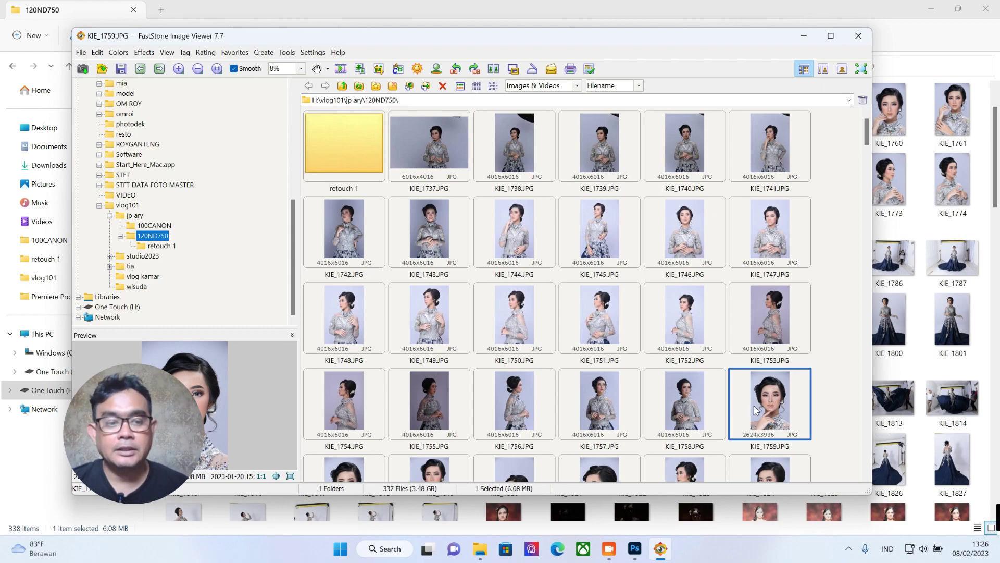
mouse_move(760, 408)
left_mouse_down()
mouse_move(634, 552)
mouse_move(582, 125)
left_mouse_up()
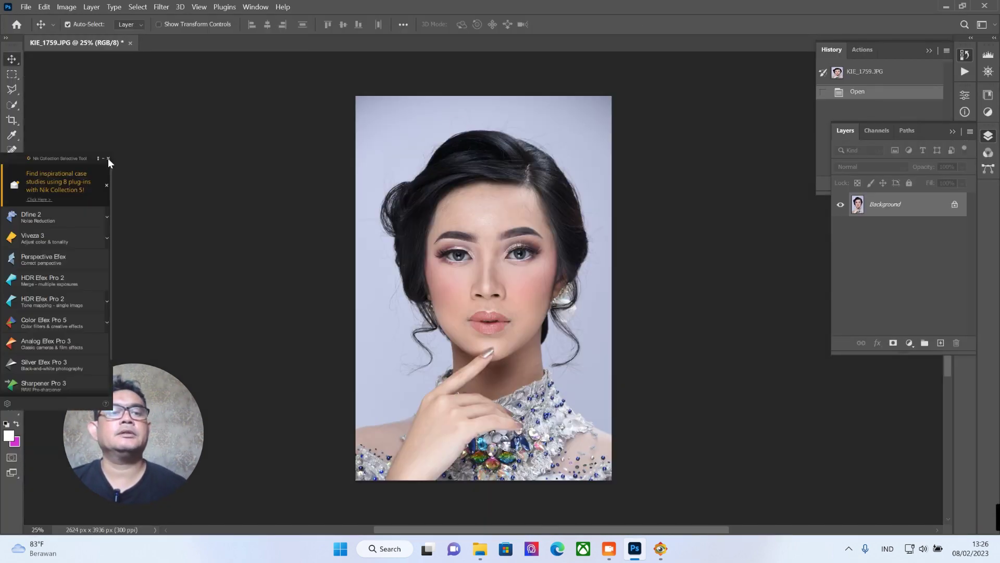
Close the Nik Collection panel and zoom in on the face between the eyes.
left_click(108, 158)
scroll(472, 258, "up", 1)
scroll(471, 257, "up", 3)
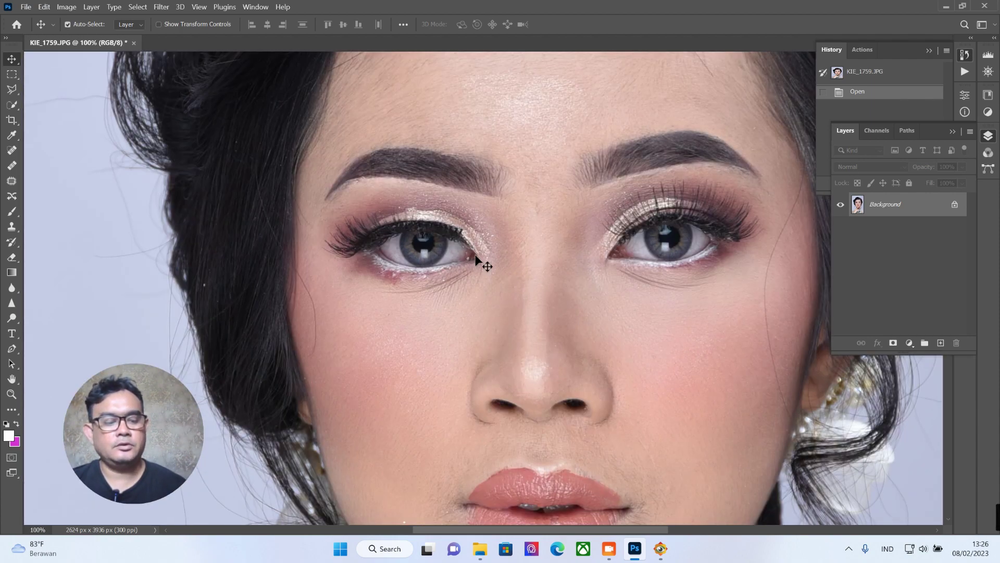
left_click(574, 240)
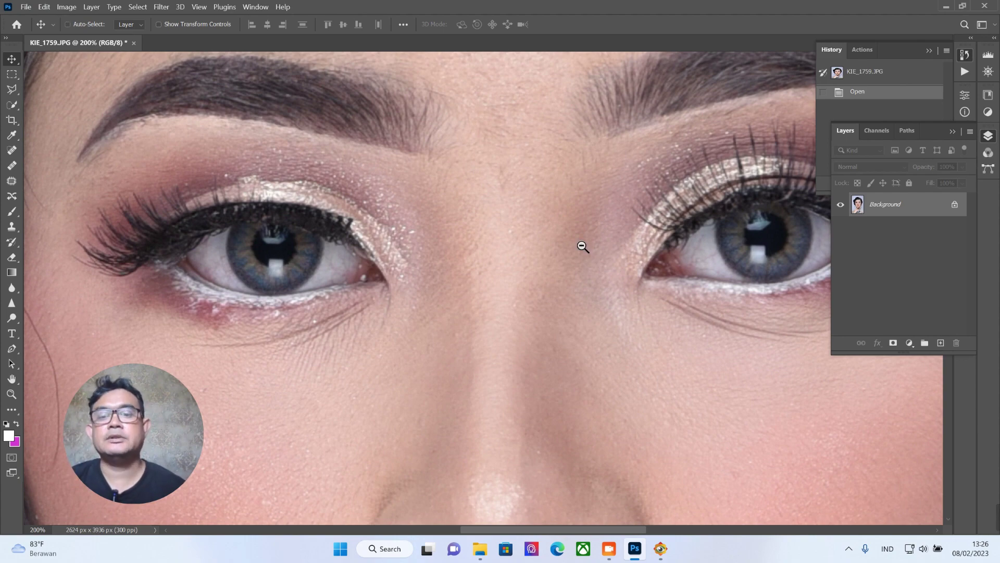
left_click(581, 245, "ctrl+alt")
left_click_drag(580, 241, 624, 258)
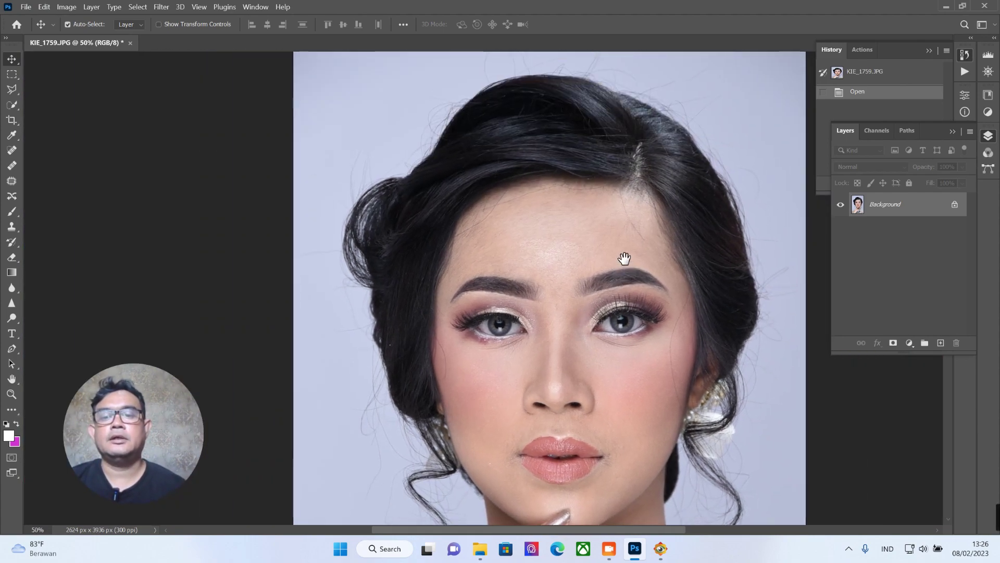
scroll(624, 258, "up", 3)
Inspect the eyes and lips at 100%, then zoom out to show the whole portrait.
key("ctrl+1")
mouse_move(625, 350)
left_mouse_down()
mouse_move(643, 99)
mouse_move(532, 159)
left_mouse_up()
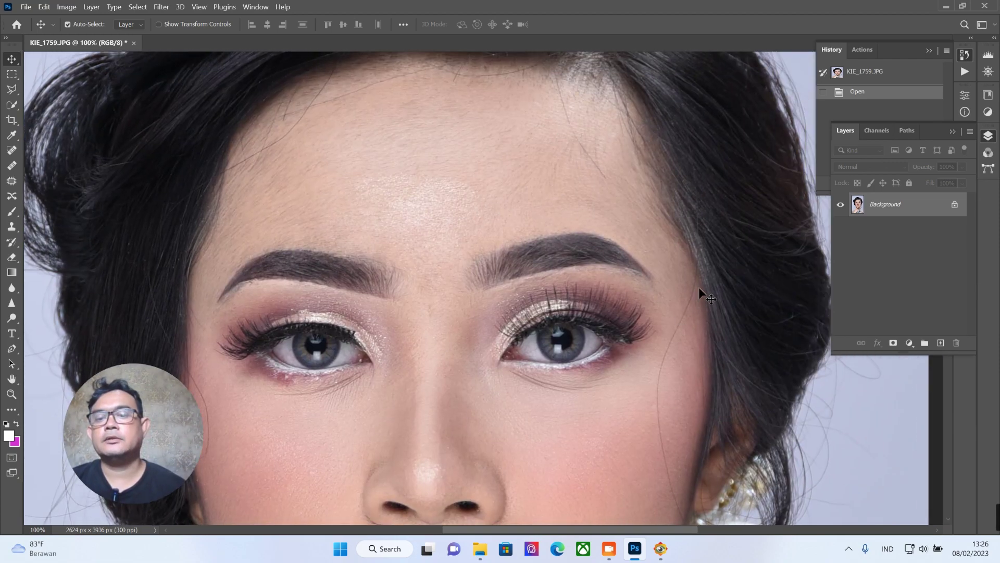
scroll(699, 287, "down", 3)
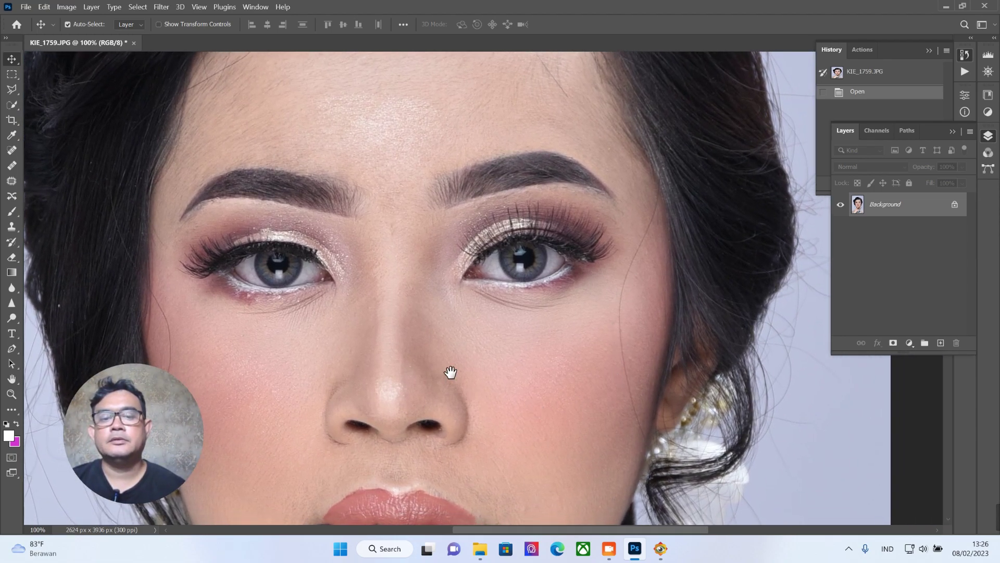
left_click_drag(451, 368, 570, 297)
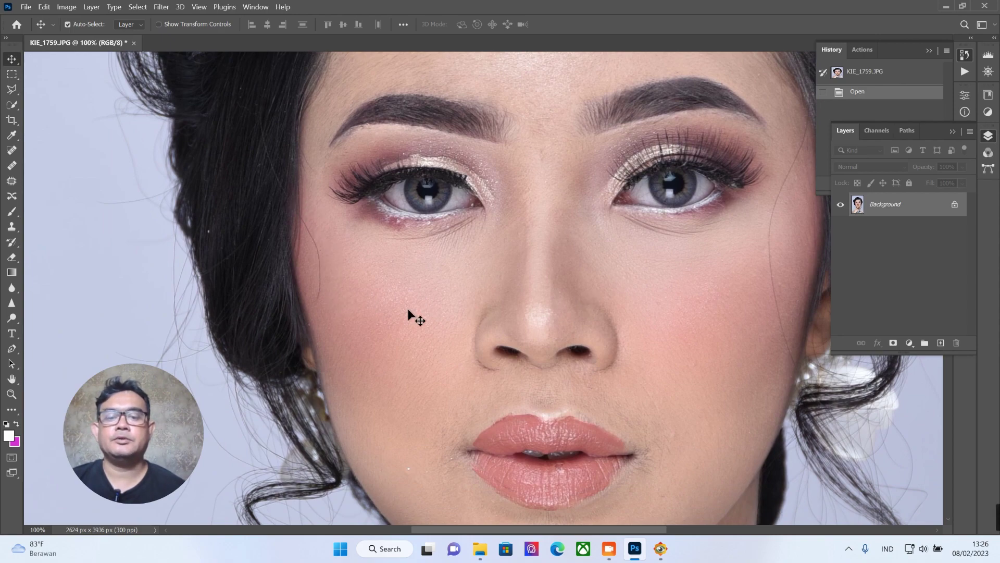
scroll(407, 308, "down", 3)
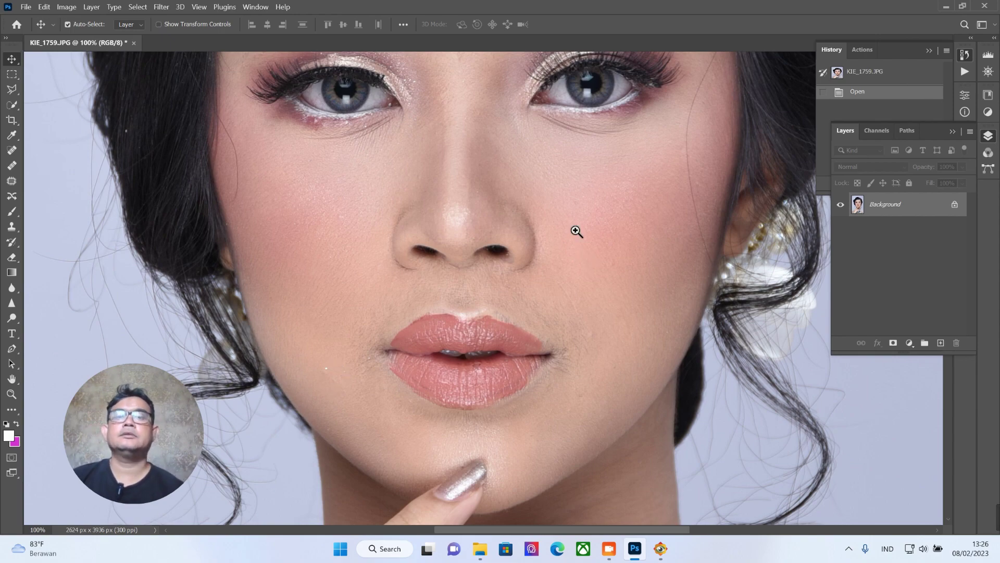
left_click(600, 239, "alt")
left_click_drag(560, 305, 565, 294)
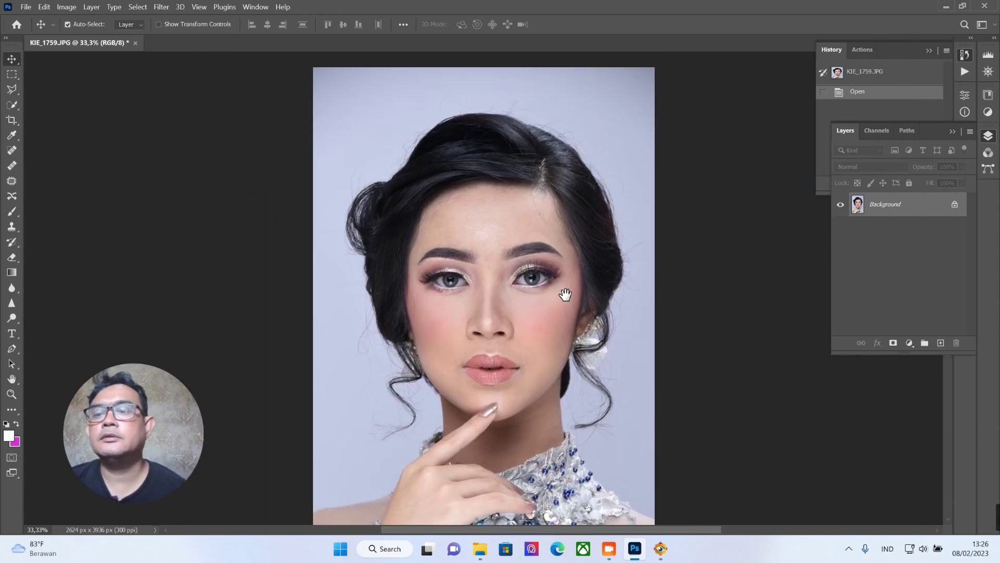
Duplicate the Background layer, zoom to 200% on the eye and pick the Spot Healing Brush.
left_click_drag(927, 208, 940, 343)
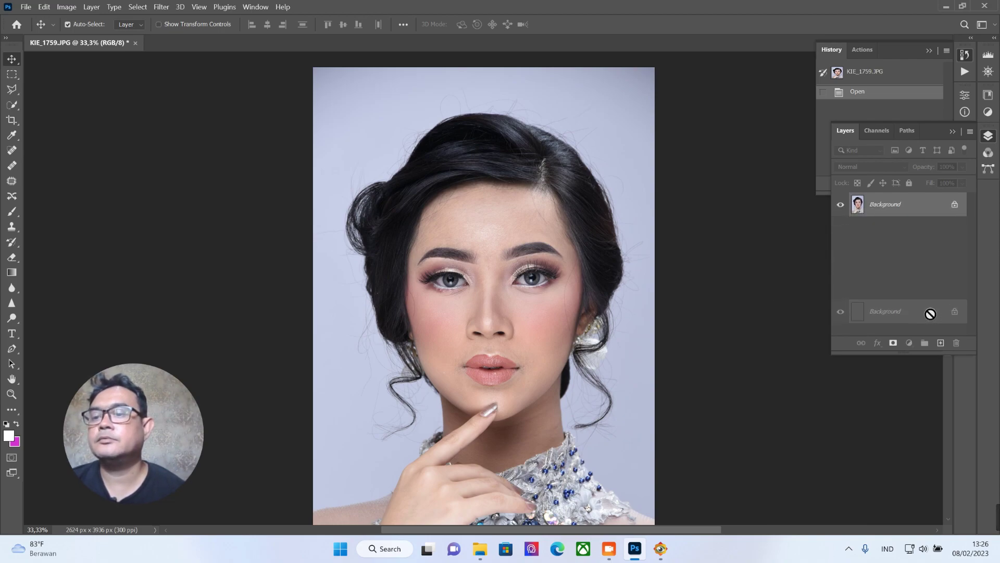
left_click(531, 245, "ctrl")
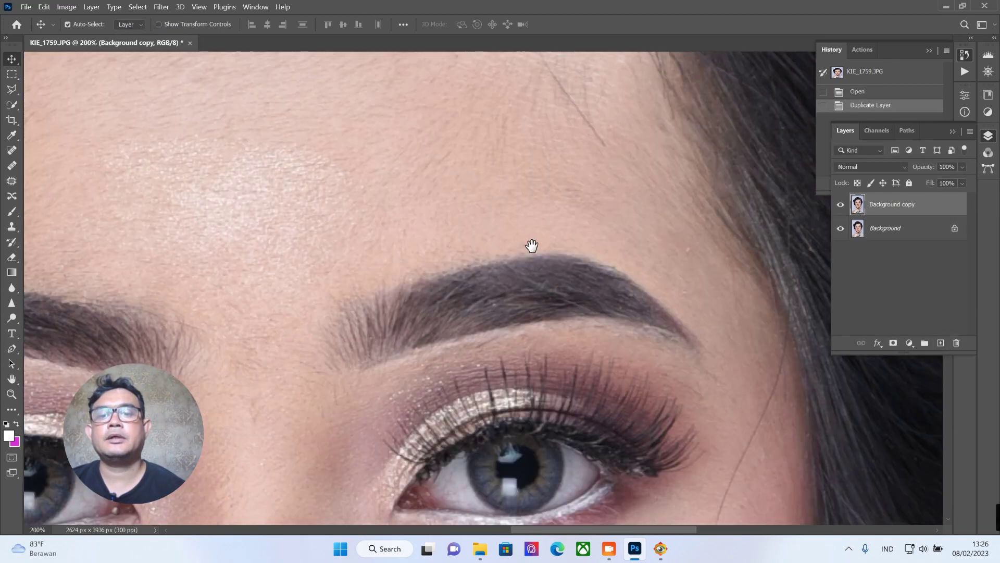
left_click_drag(531, 245, 458, 188)
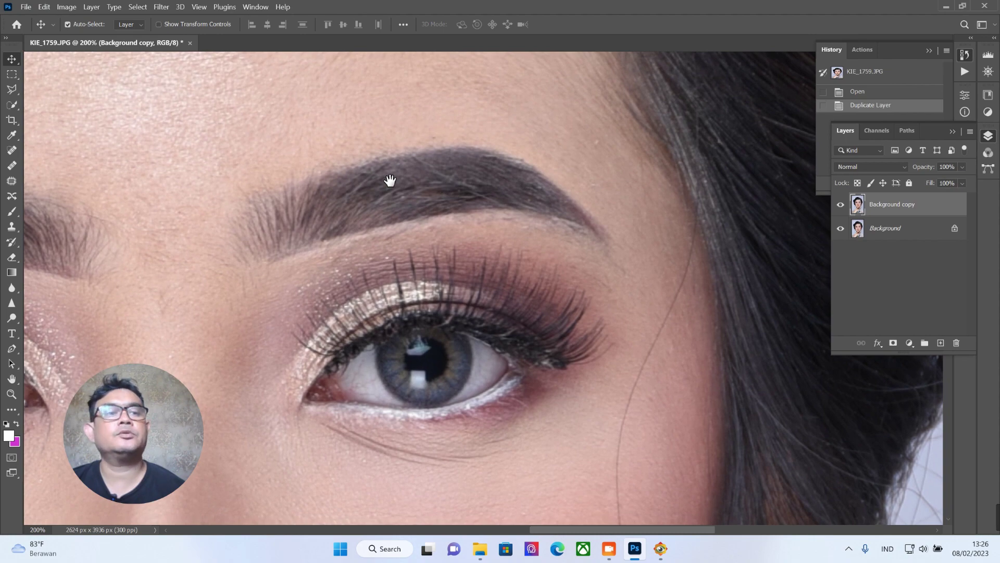
left_click(13, 152)
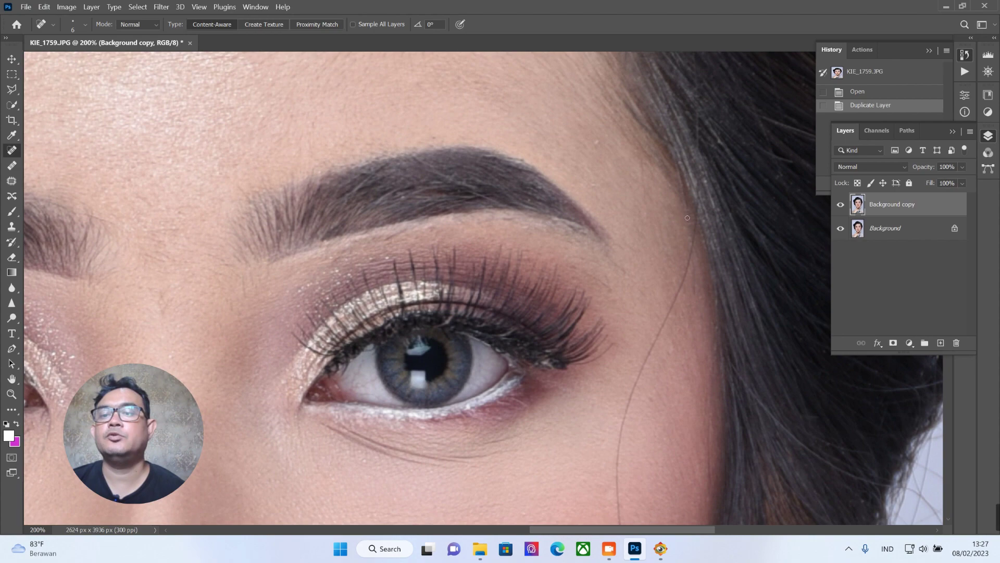
Heal the stray hairs crossing the cheek beside the right eye at 300% zoom.
mouse_move(697, 220)
left_mouse_down()
mouse_move(689, 281)
mouse_move(641, 231)
mouse_move(649, 219)
mouse_move(614, 296)
left_mouse_up()
scroll(623, 297, "up", 1)
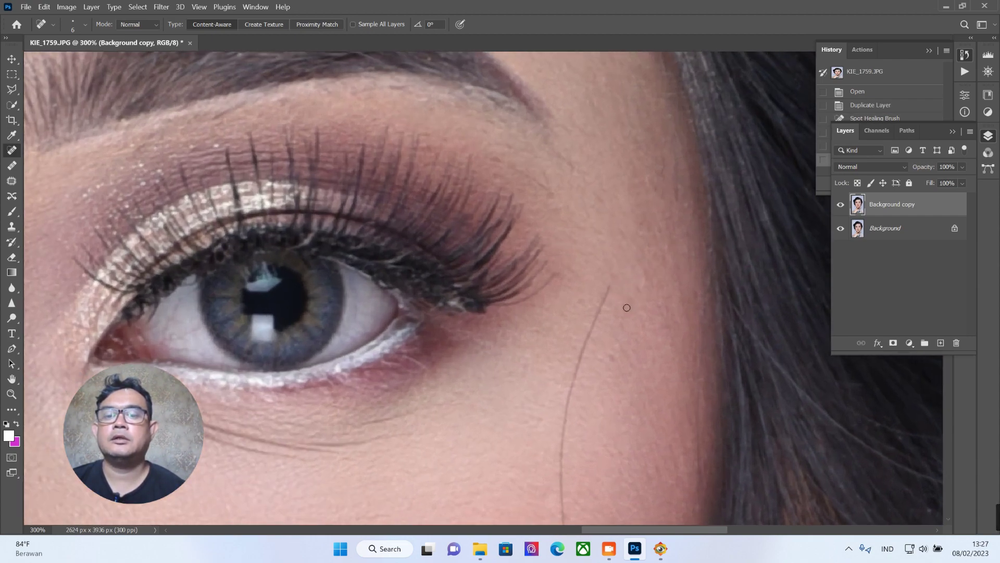
left_click_drag(568, 403, 609, 281)
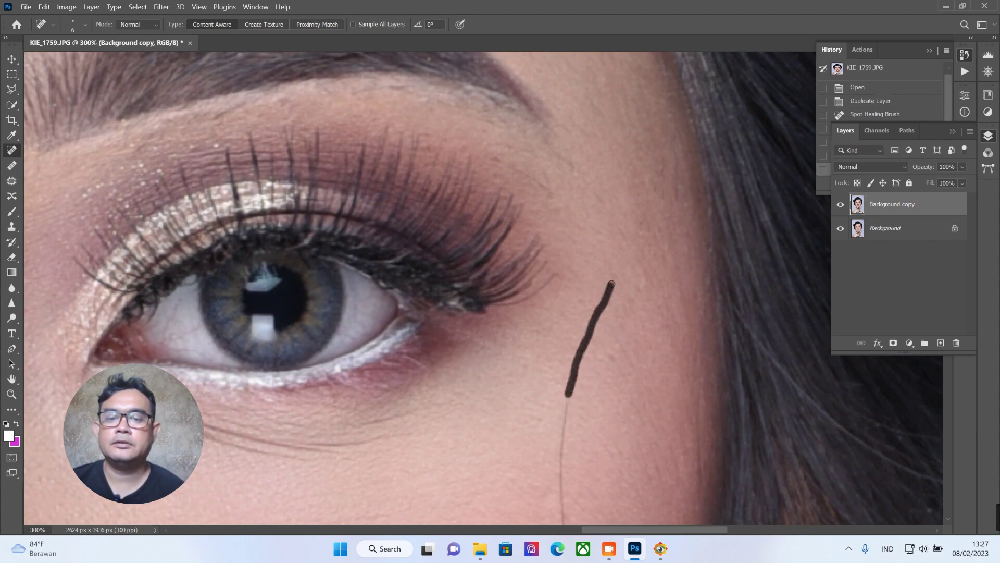
left_click_drag(575, 341, 524, 190)
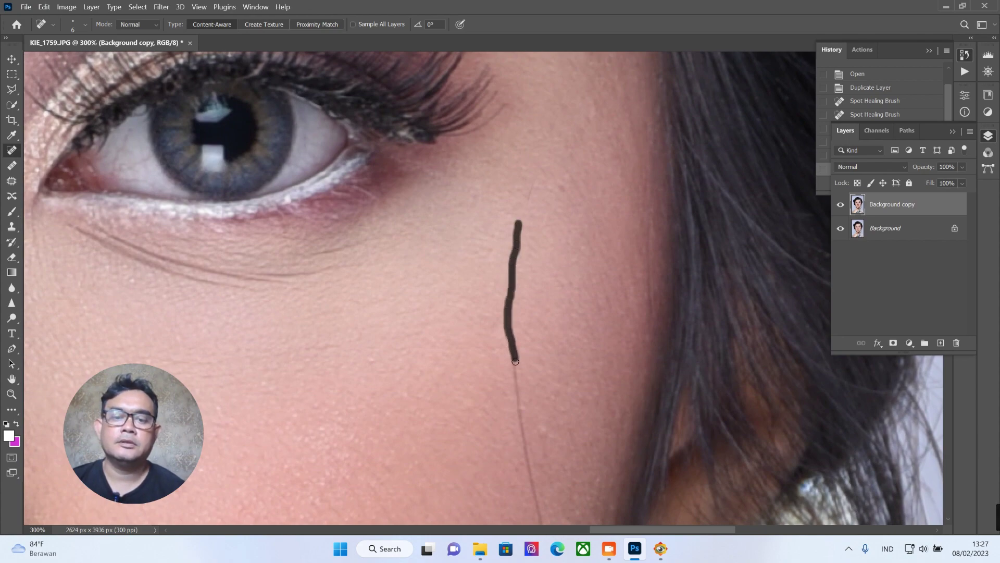
mouse_move(511, 292)
left_mouse_down()
mouse_move(523, 424)
mouse_move(548, 55)
left_mouse_up()
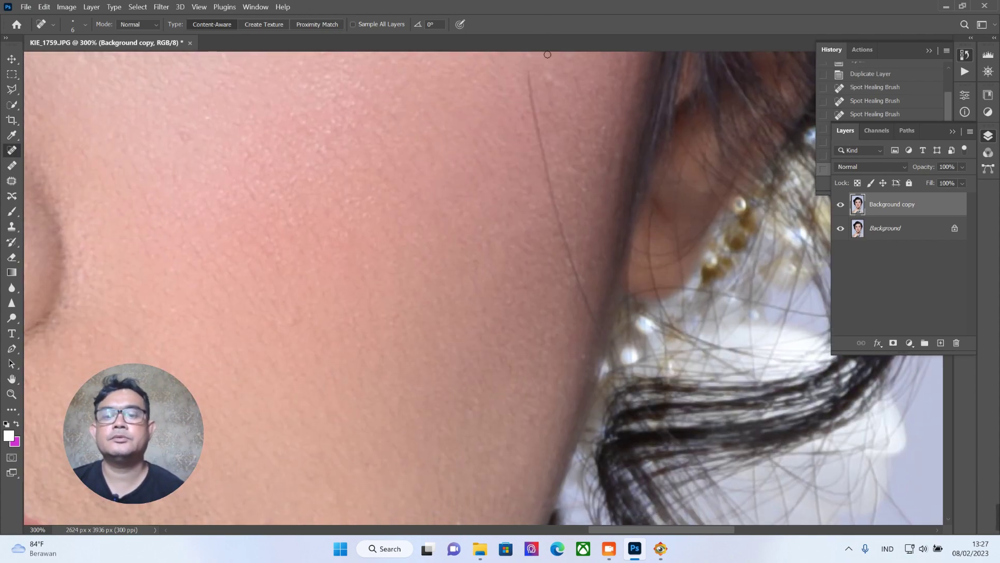
mouse_move(592, 305)
left_mouse_down()
mouse_move(543, 160)
mouse_move(553, 272)
mouse_move(528, 192)
left_mouse_up()
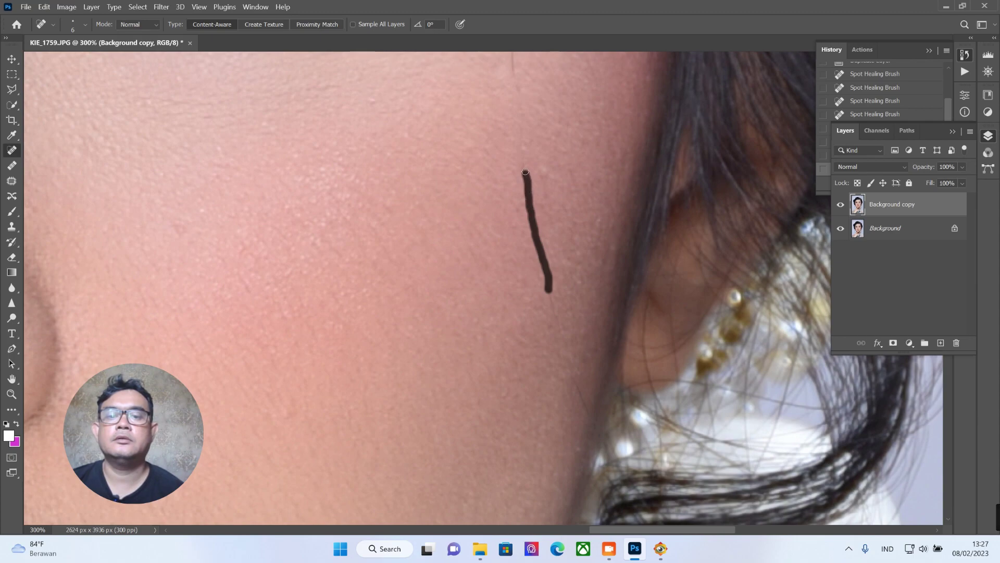
Heal the remaining hair bits near the jawline and the faint line left on the cheek.
left_click_drag(561, 250, 527, 190)
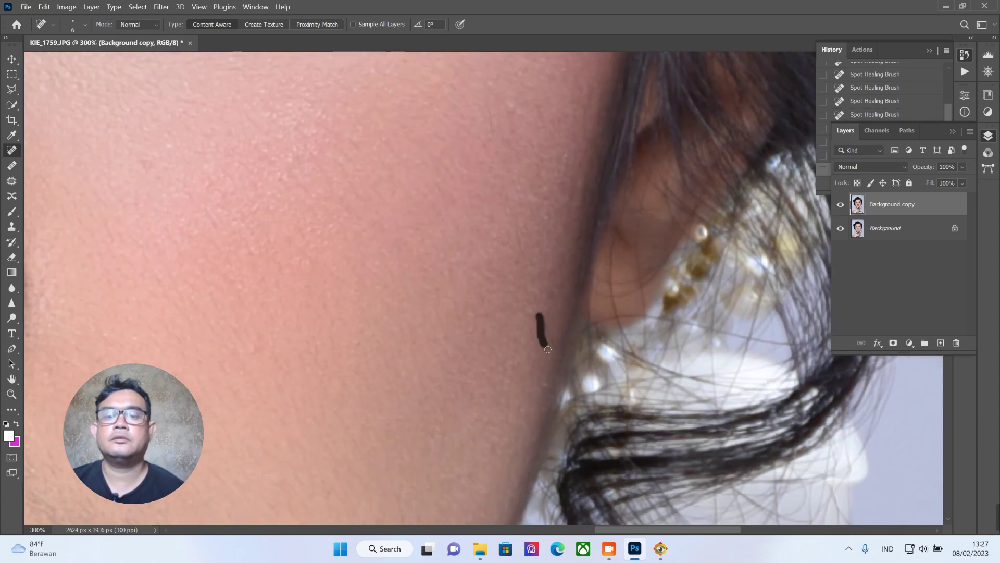
left_click_drag(548, 349, 663, 446)
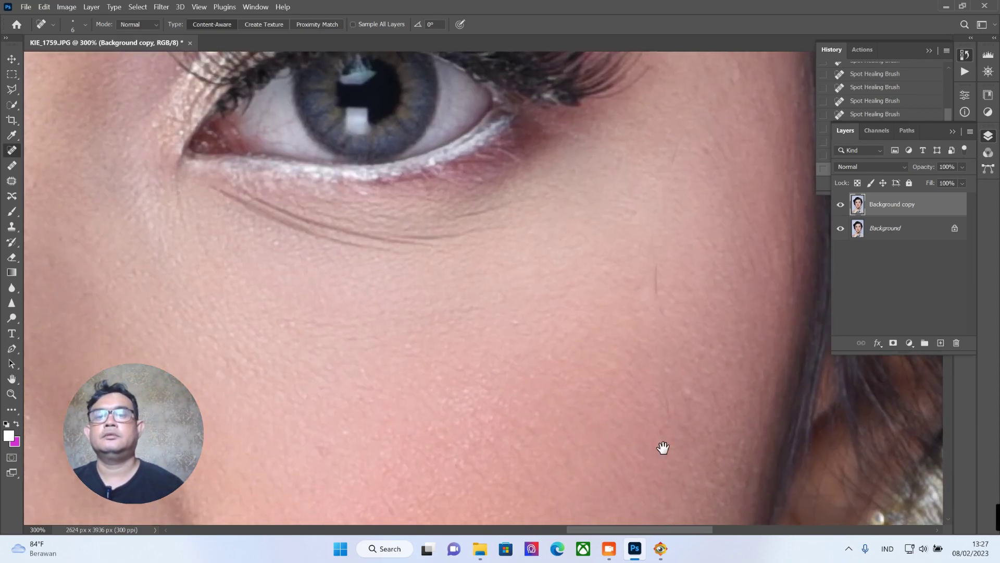
left_click(641, 282, "alt")
left_click(640, 283, "alt")
left_click(677, 287, "ctrl")
left_click(676, 287, "ctrl")
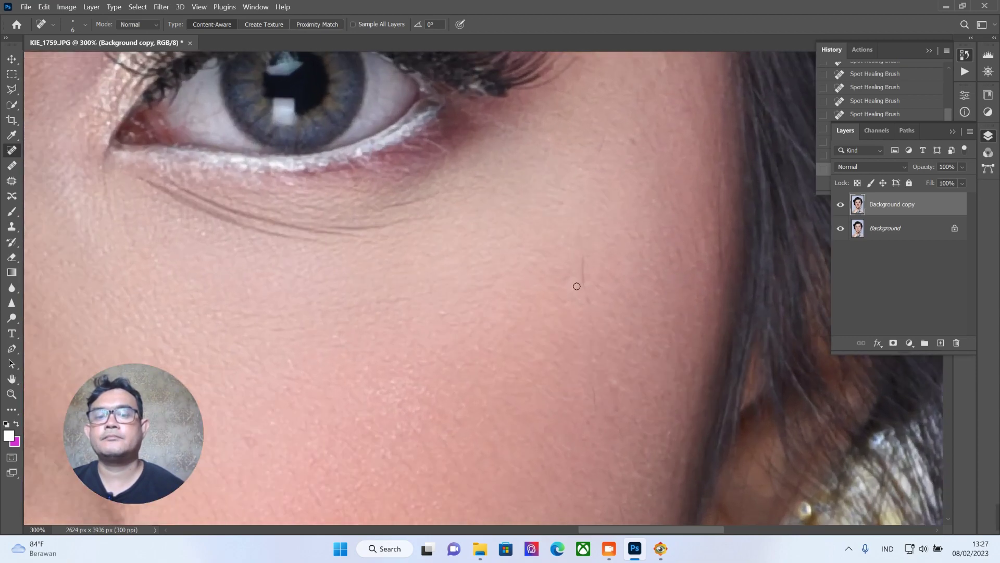
mouse_move(577, 286)
left_mouse_down()
mouse_move(582, 261)
mouse_move(584, 281)
mouse_move(576, 279)
left_mouse_up()
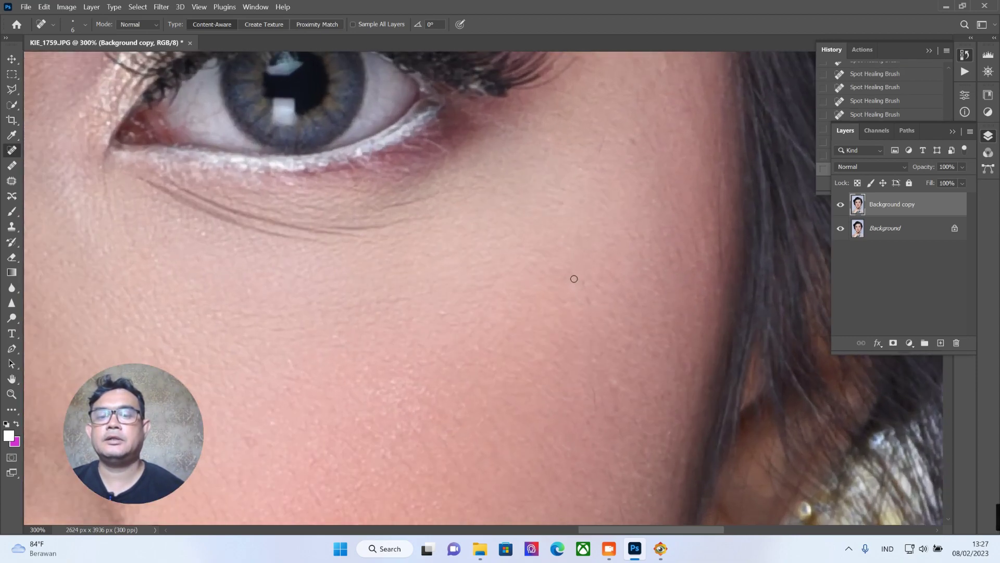
left_click(540, 246, "alt")
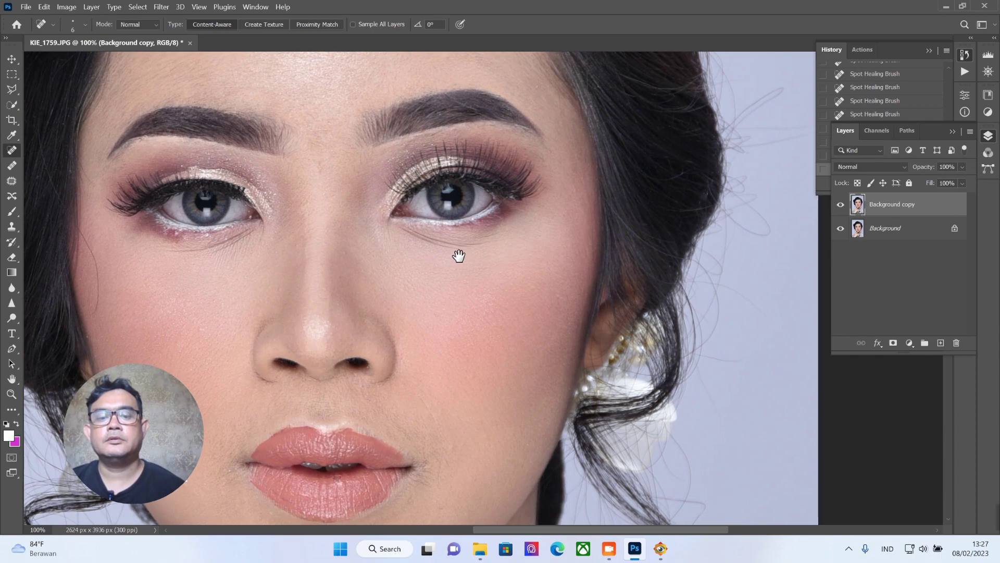
left_click_drag(458, 257, 531, 143)
Zoom in on the lips and heal a dark mark on the lower lip.
left_click_drag(380, 306, 411, 256)
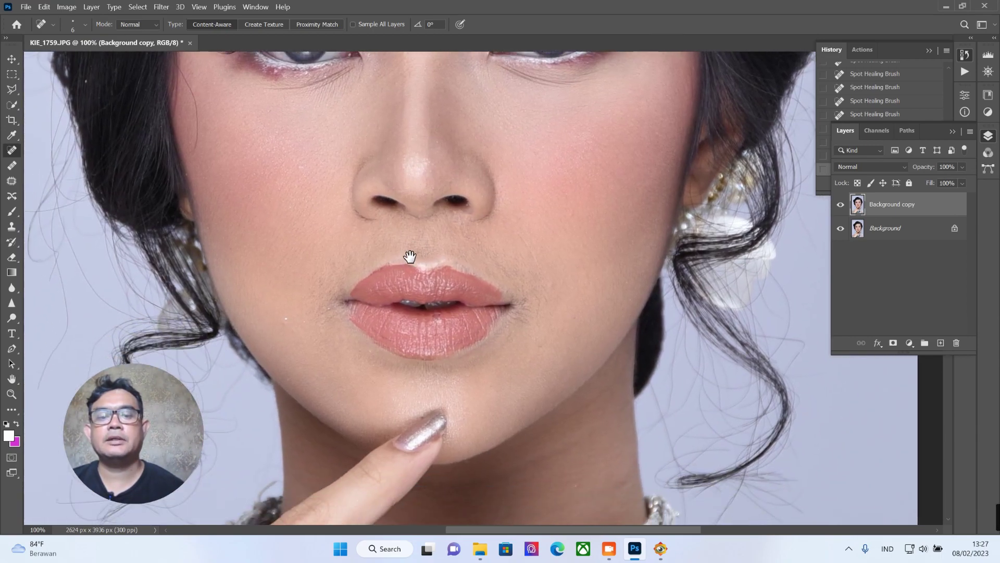
left_click(481, 341)
left_click(438, 328)
left_click_drag(387, 313, 461, 333)
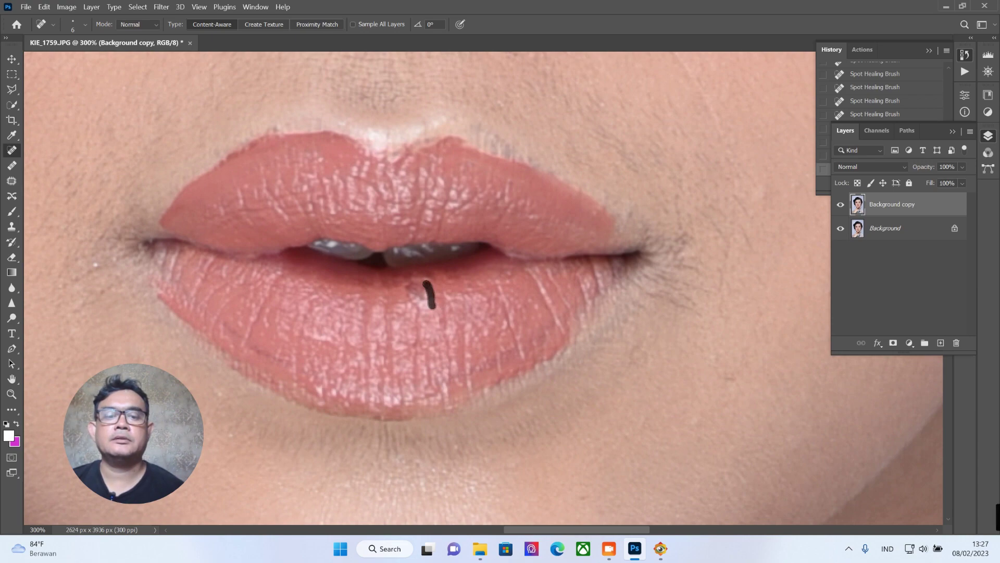
mouse_move(426, 283)
left_mouse_down()
mouse_move(415, 290)
mouse_move(420, 318)
mouse_move(426, 310)
left_mouse_up()
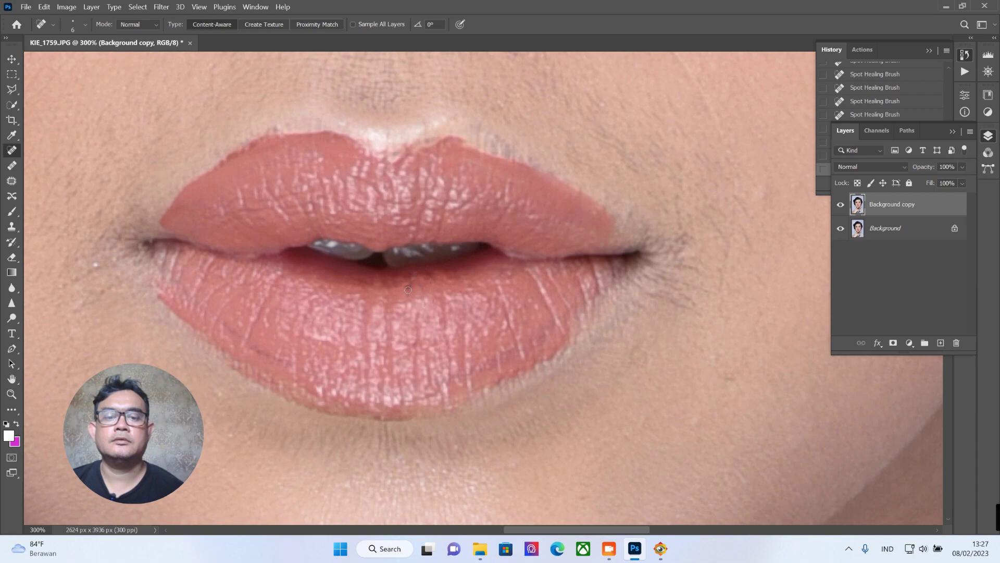
left_click_drag(365, 304, 637, 250)
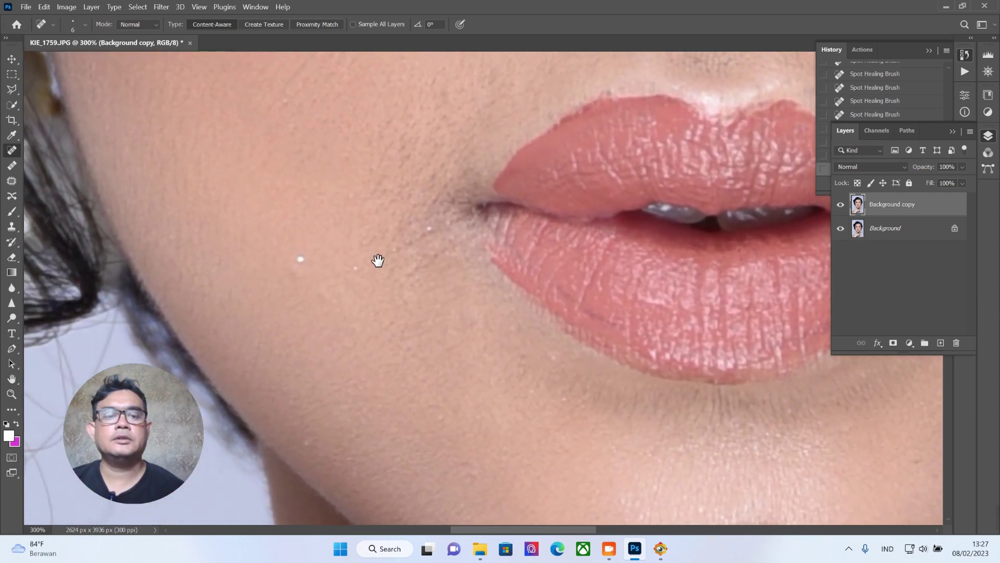
Heal the dark and bright spots on the cheek beside the lip corner.
left_click(303, 263)
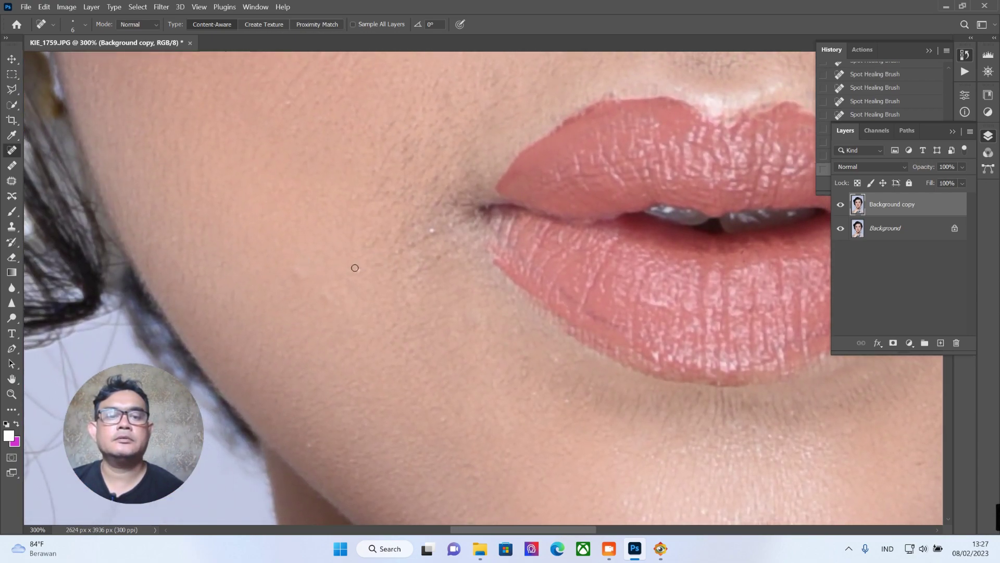
left_click_drag(355, 268, 375, 267)
left_click(433, 231)
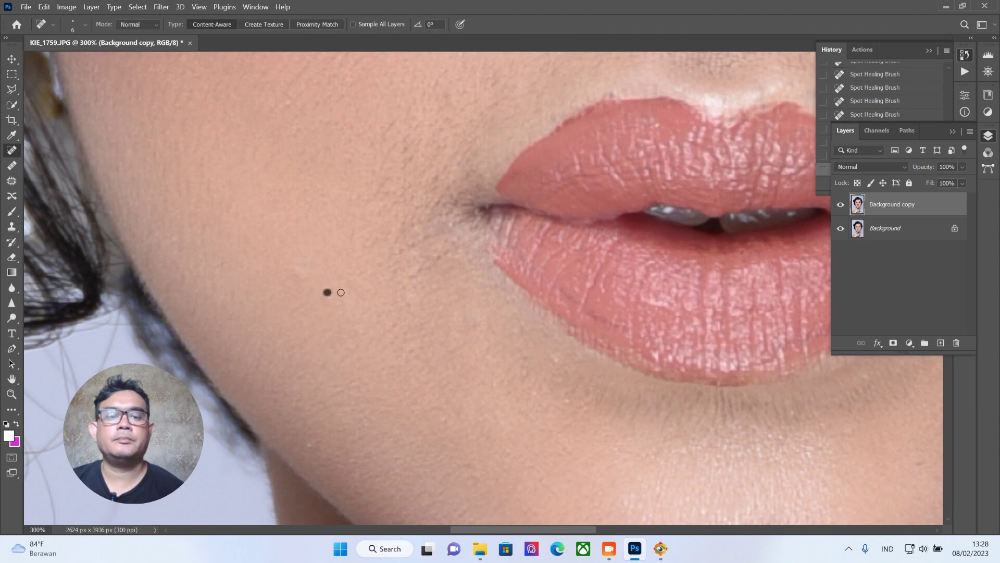
left_click(327, 292)
left_click(332, 296)
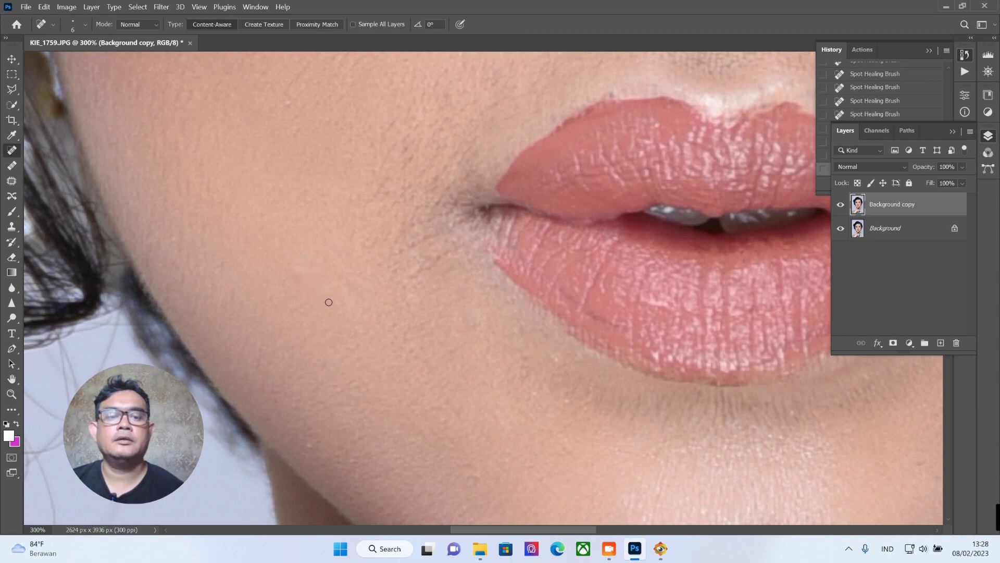
Pan up over the eyes, nose and forehead to check the face.
scroll(391, 264, "down", 3)
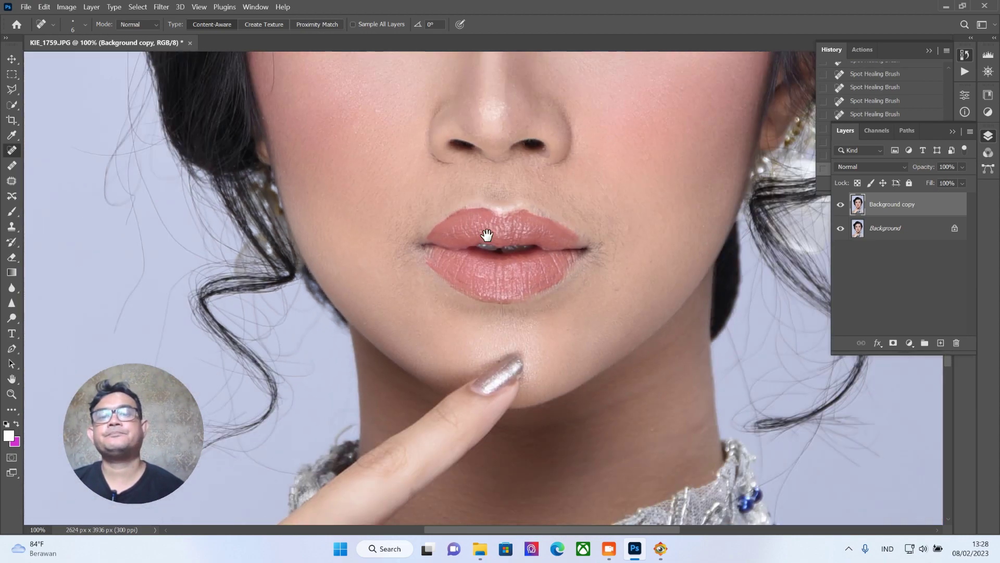
scroll(487, 233, "down", 2)
left_click_drag(491, 269, 524, 428)
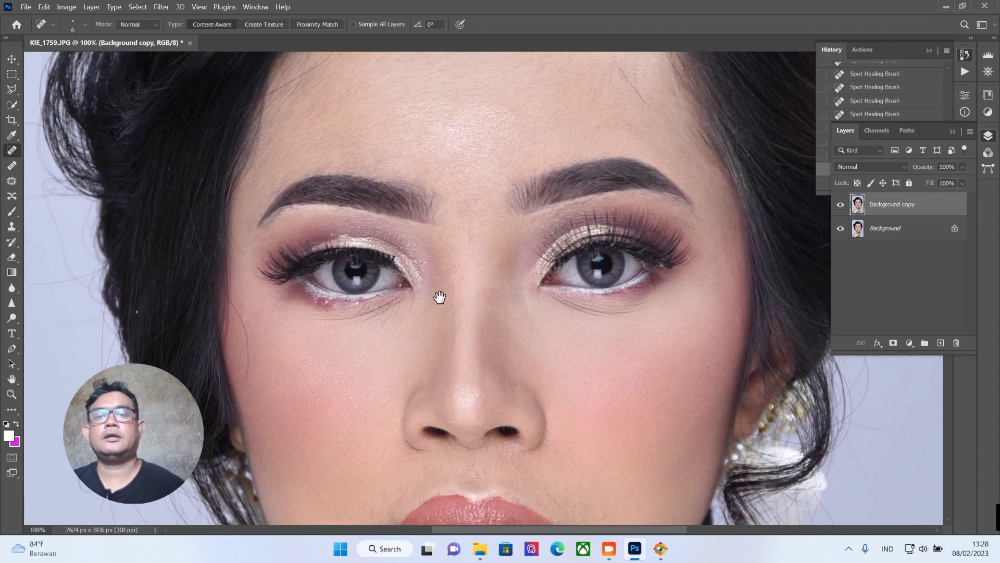
left_click_drag(466, 267, 536, 353)
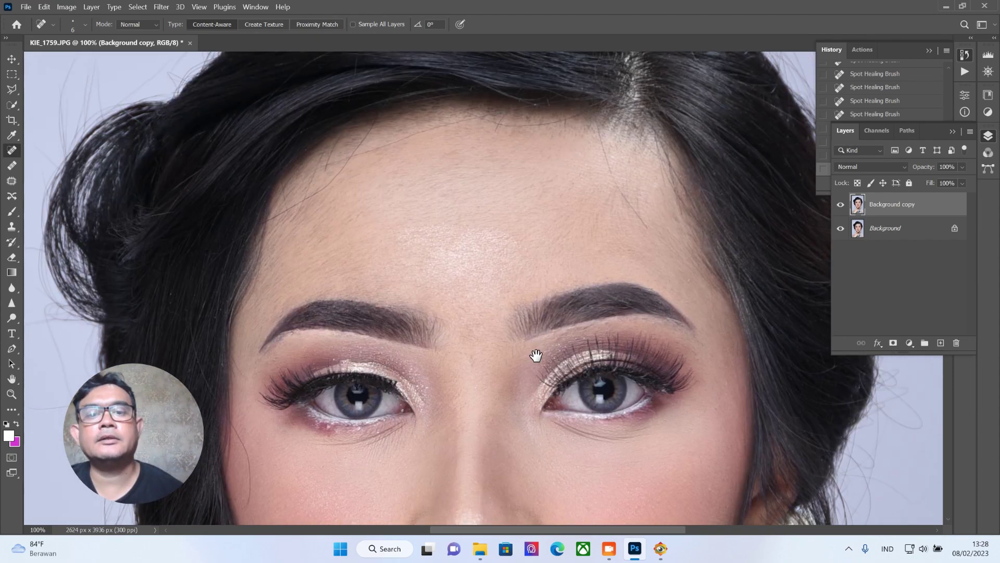
scroll(438, 329, "down", 5)
scroll(351, 277, "up", 2)
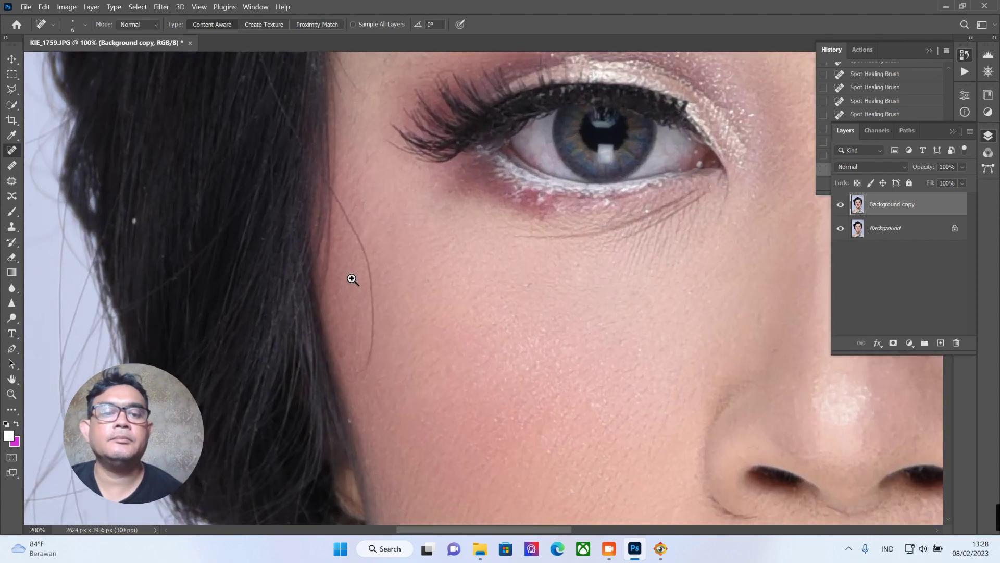
scroll(351, 279, "up", 1)
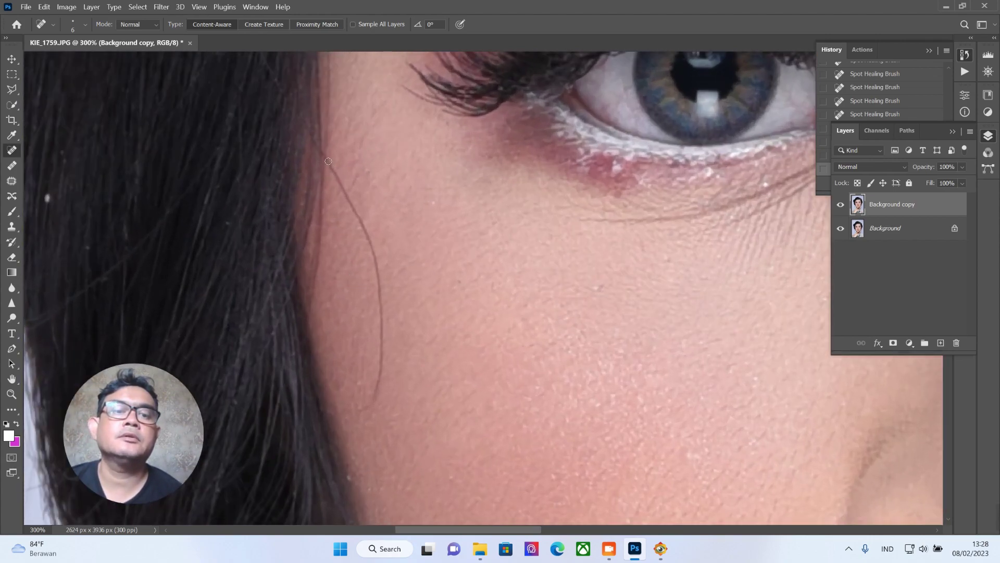
Heal the stray hair strand across the cheek below the eye, including its leftover spot.
mouse_move(328, 161)
left_mouse_down()
mouse_move(368, 236)
mouse_move(384, 346)
left_mouse_up()
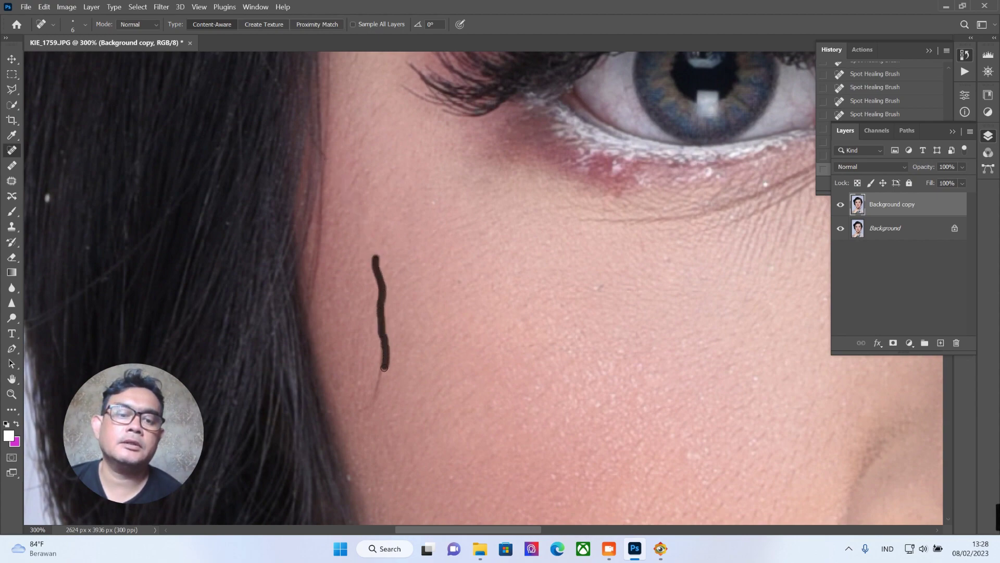
left_click_drag(378, 388, 366, 411)
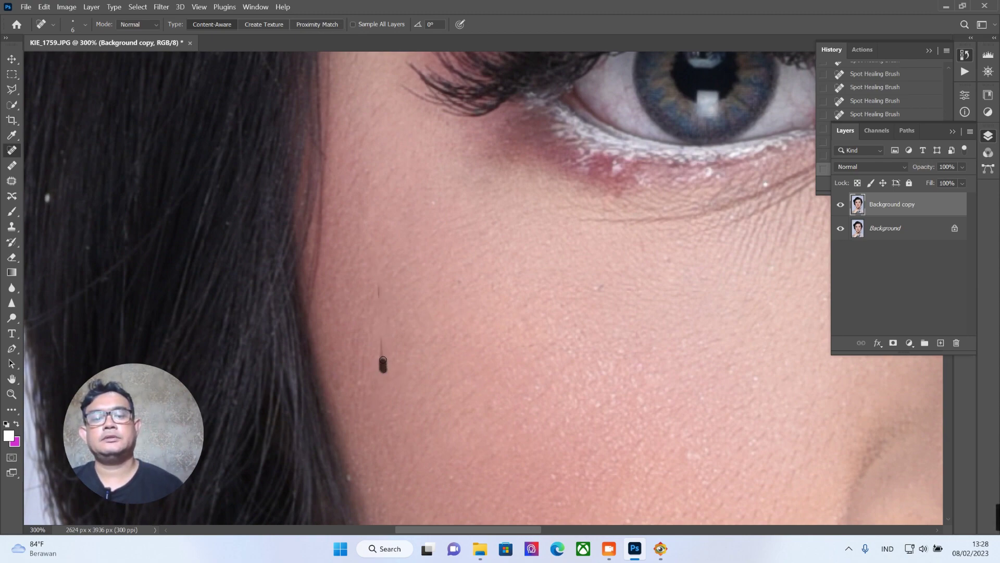
left_click(374, 297)
mouse_move(451, 261)
left_mouse_down()
mouse_move(398, 178)
mouse_move(482, 340)
mouse_move(384, 391)
left_mouse_up()
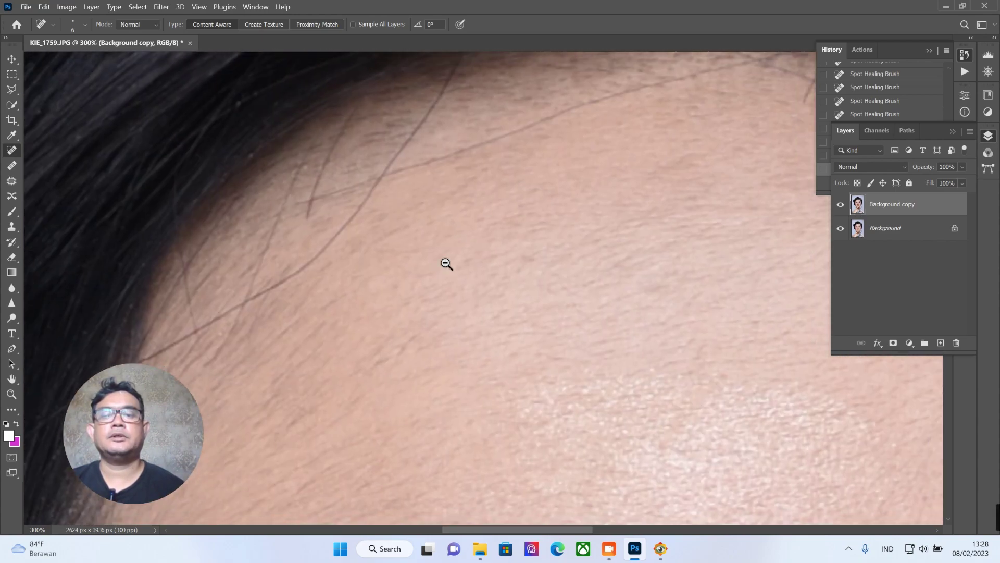
left_click(446, 263, "alt")
Zoom in on the hair parting and heal the stray hair below it.
left_click_drag(628, 233, 399, 292)
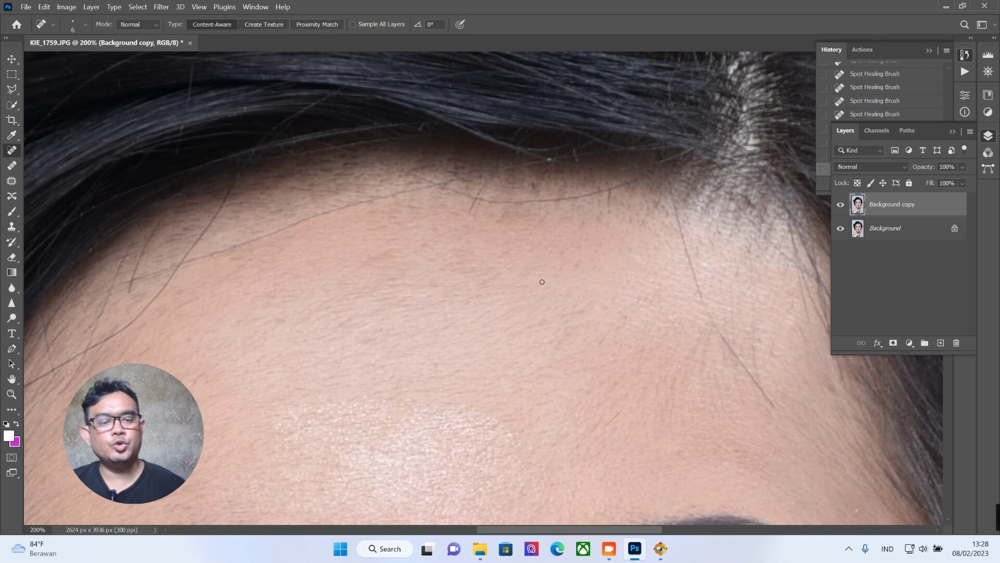
left_click_drag(580, 283, 364, 292)
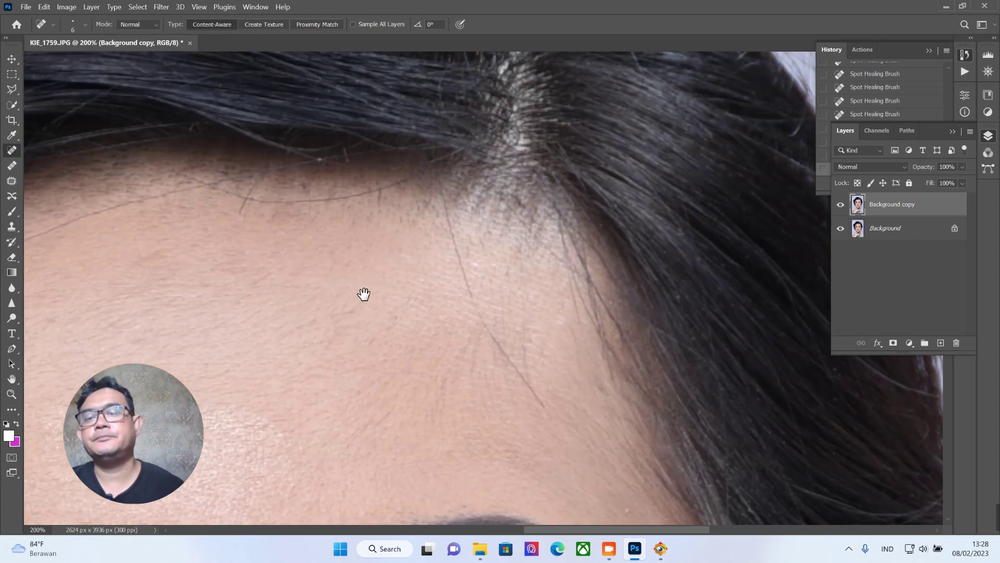
left_click(426, 292, "ctrl")
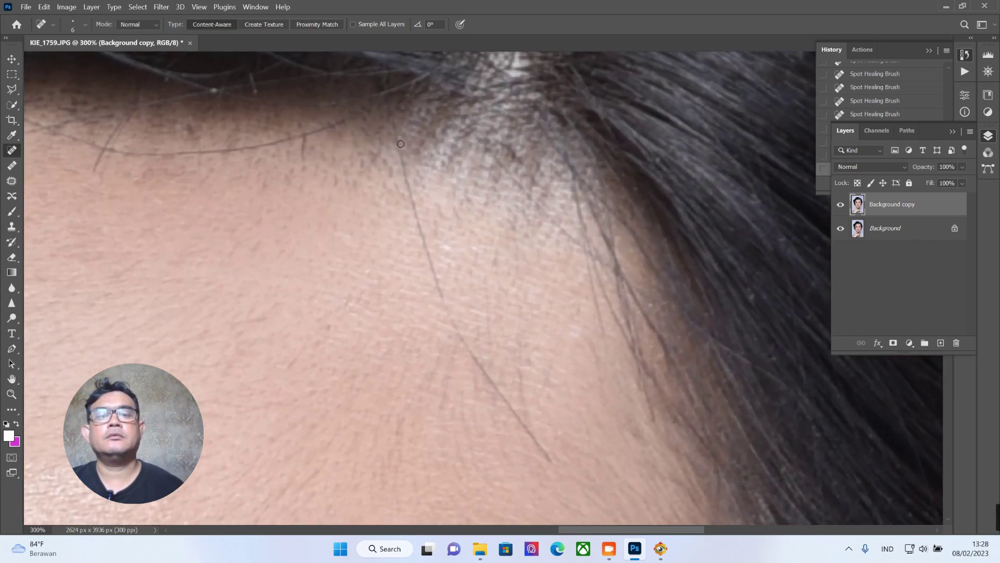
mouse_move(401, 144)
left_mouse_down()
mouse_move(412, 218)
mouse_move(416, 209)
left_mouse_up()
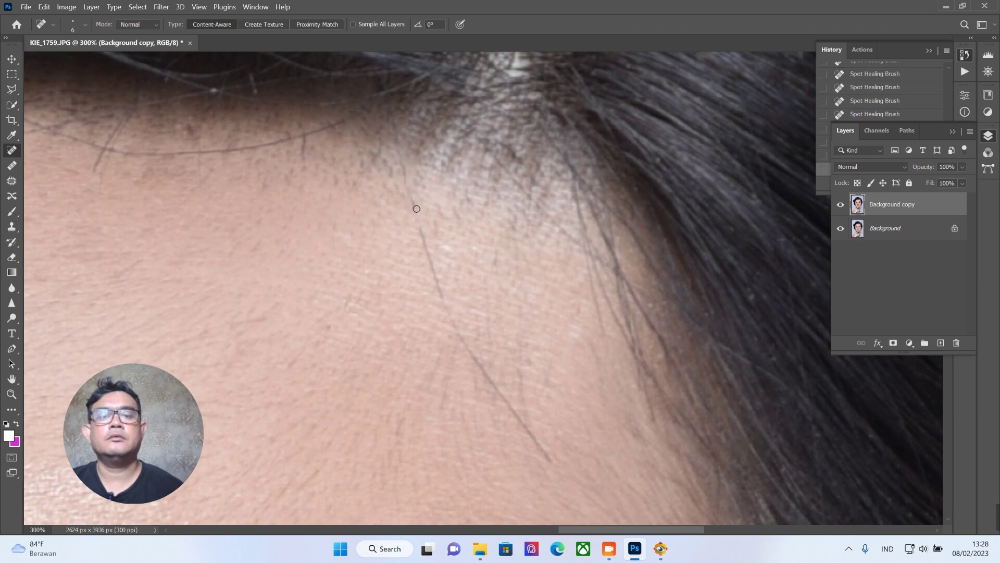
left_click_drag(429, 253, 444, 294)
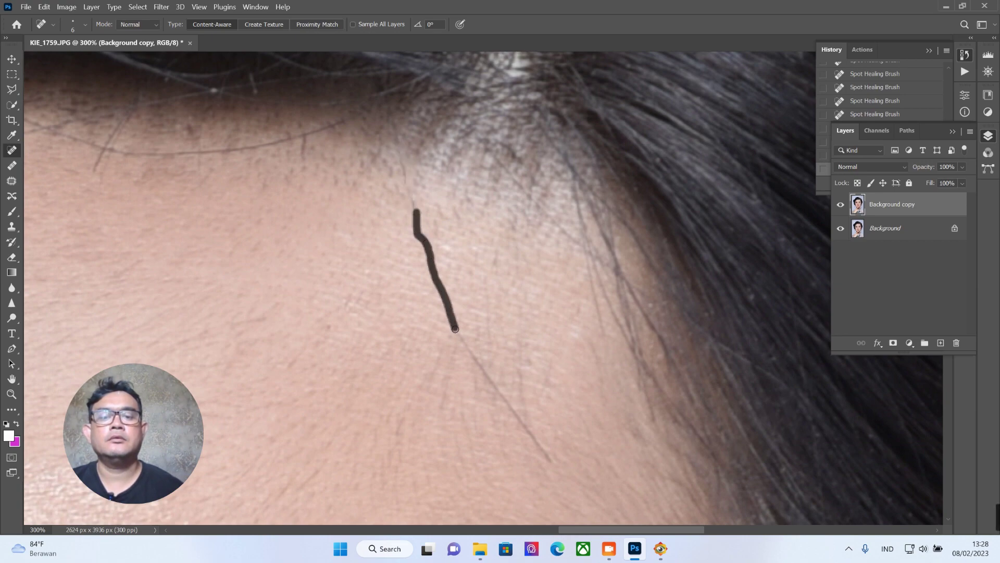
left_click_drag(455, 329, 455, 329)
left_click_drag(448, 316, 443, 277)
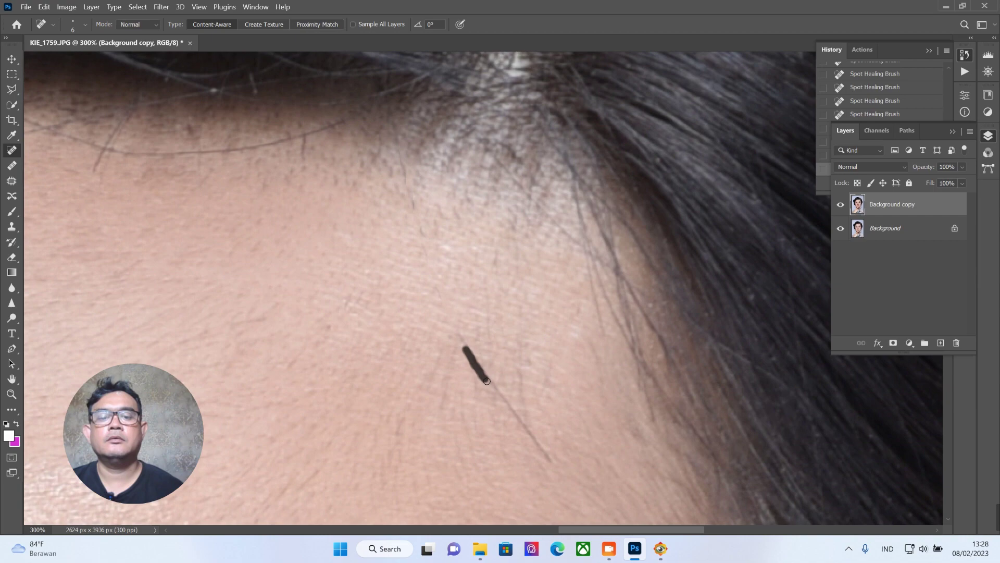
mouse_move(486, 381)
left_mouse_down()
mouse_move(548, 457)
mouse_move(462, 330)
left_mouse_up()
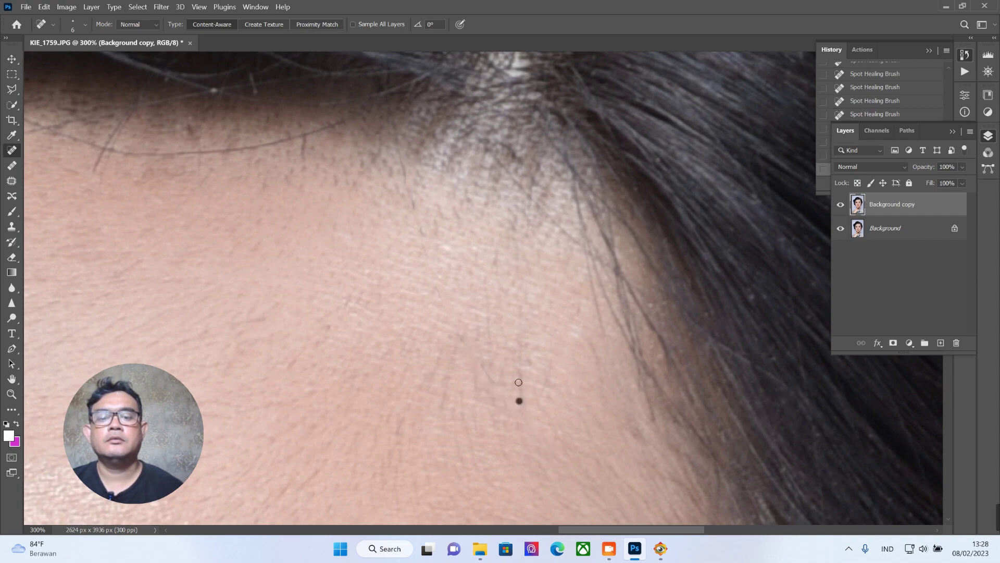
Heal the stray hairs along the next stretch of the hairline.
mouse_move(518, 382)
left_mouse_down()
mouse_move(529, 288)
mouse_move(385, 82)
mouse_move(310, 156)
mouse_move(633, 388)
mouse_move(698, 380)
mouse_move(773, 394)
left_mouse_up()
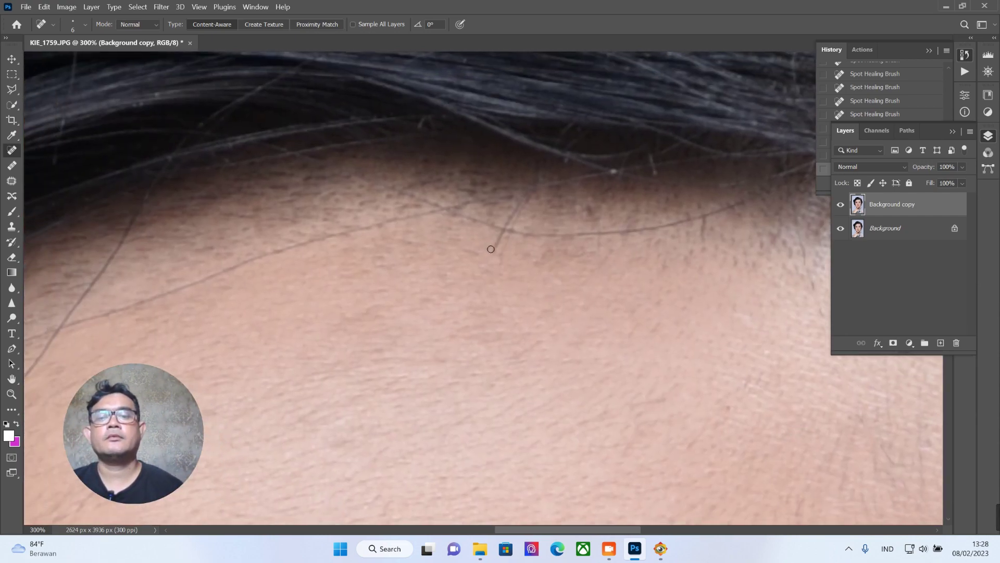
mouse_move(495, 242)
left_mouse_down()
mouse_move(521, 199)
mouse_move(525, 236)
mouse_move(647, 230)
mouse_move(716, 213)
mouse_move(643, 213)
mouse_move(656, 223)
mouse_move(592, 232)
left_mouse_up()
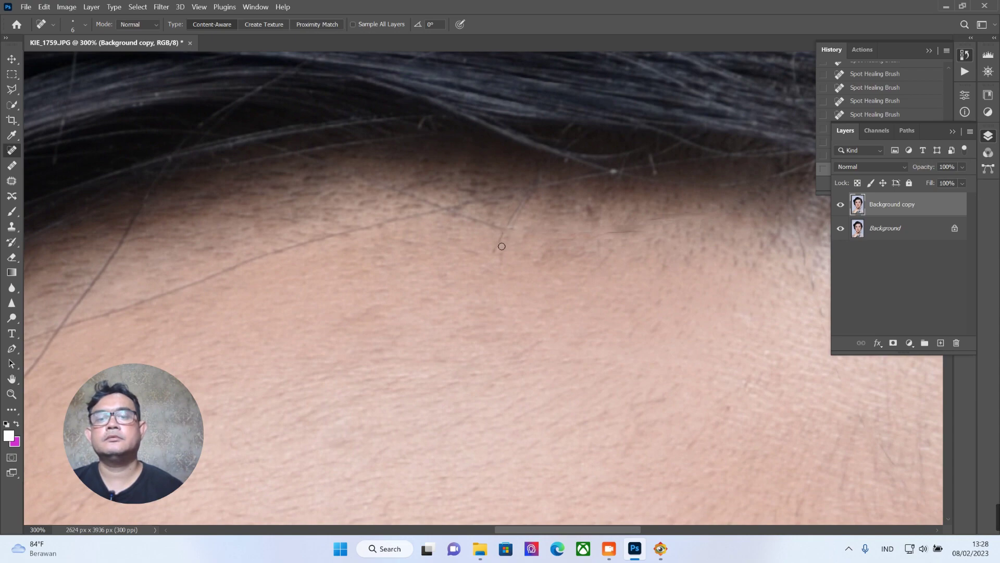
mouse_move(508, 223)
left_mouse_down()
mouse_move(435, 208)
mouse_move(396, 186)
mouse_move(464, 206)
left_mouse_up()
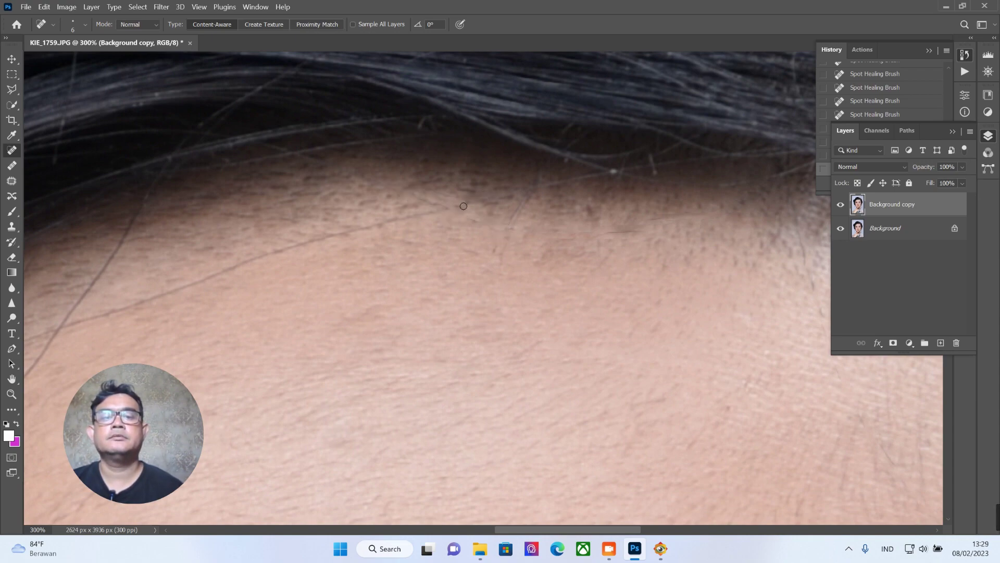
scroll(484, 188, "down", 1)
scroll(462, 194, "left", 3)
mouse_move(524, 181)
left_mouse_down()
mouse_move(290, 245)
mouse_move(148, 302)
left_mouse_up()
left_click_drag(197, 270, 570, 130)
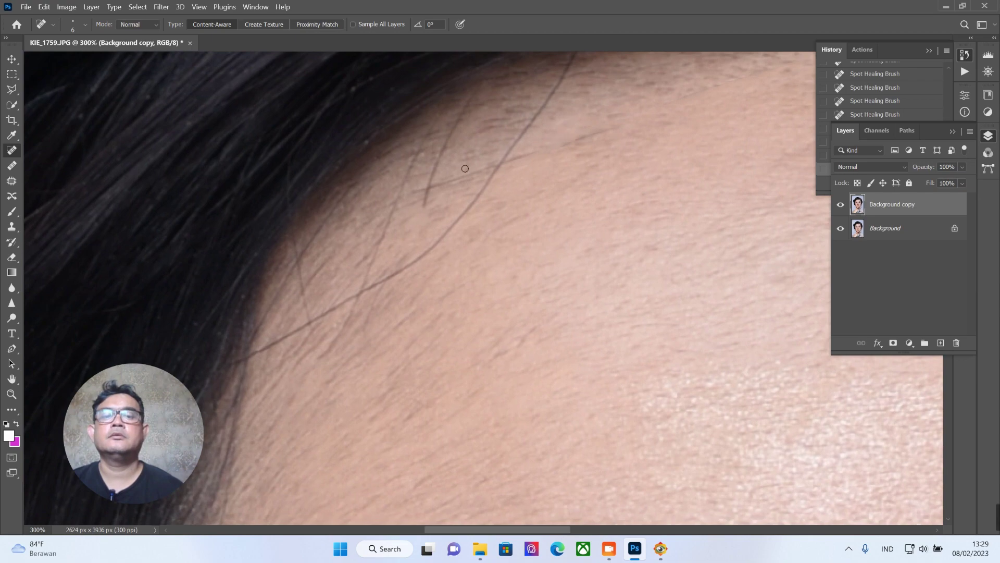
Paint away the stray hairs on the temple and their leftover fragments.
left_click_drag(423, 211, 461, 112)
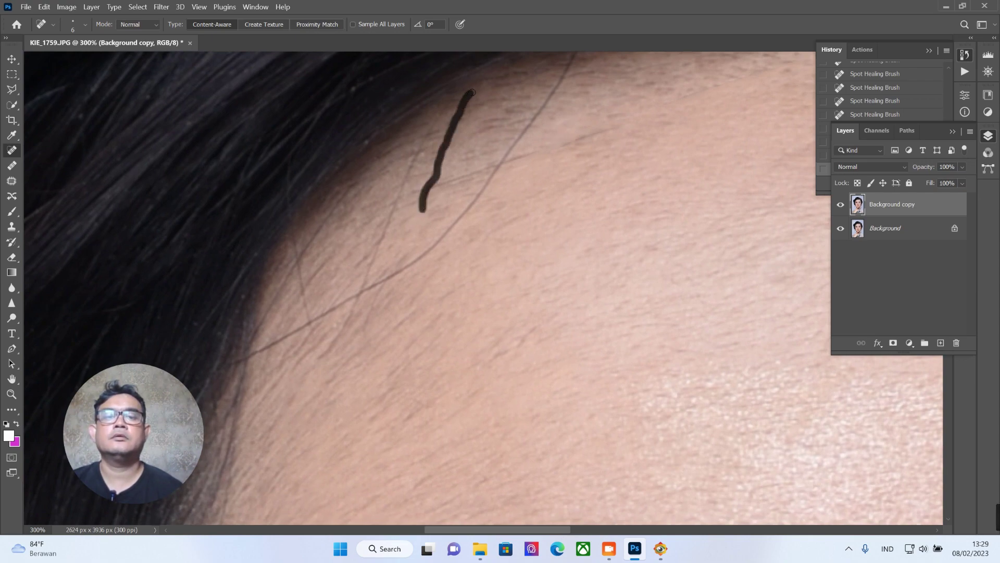
left_click(472, 97)
left_click(420, 200)
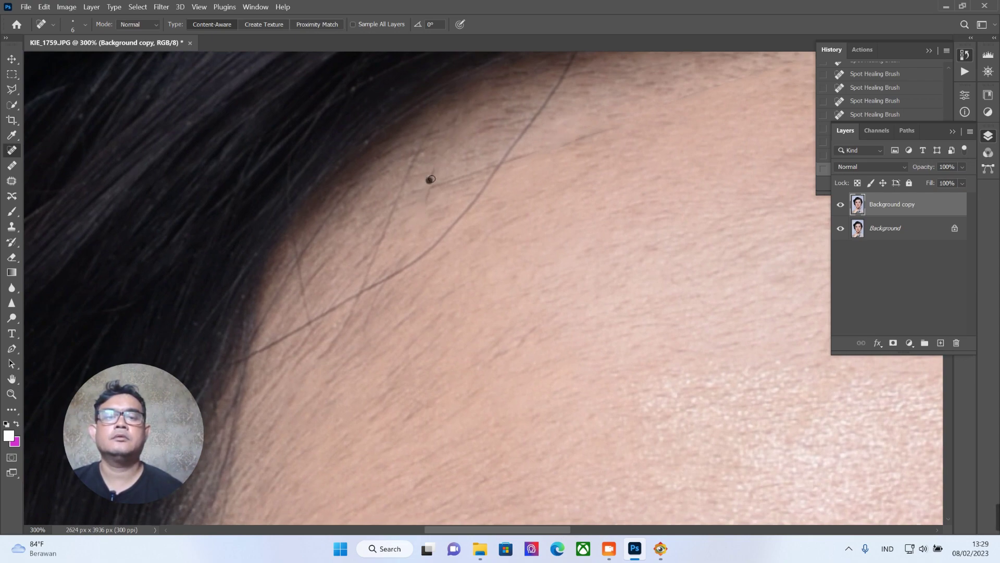
left_click_drag(432, 132, 417, 163)
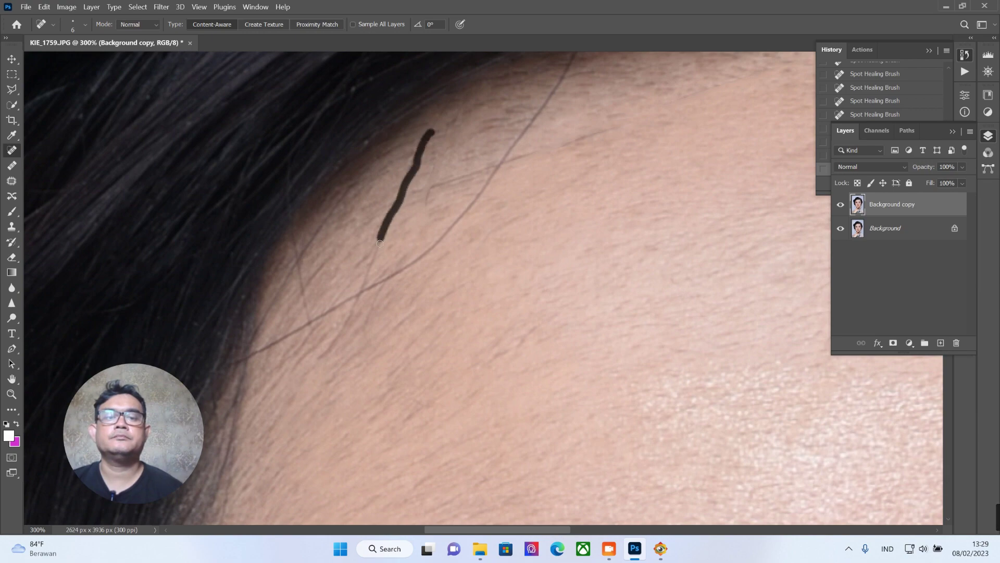
left_click_drag(401, 197, 359, 284)
scroll(367, 250, "down", 2)
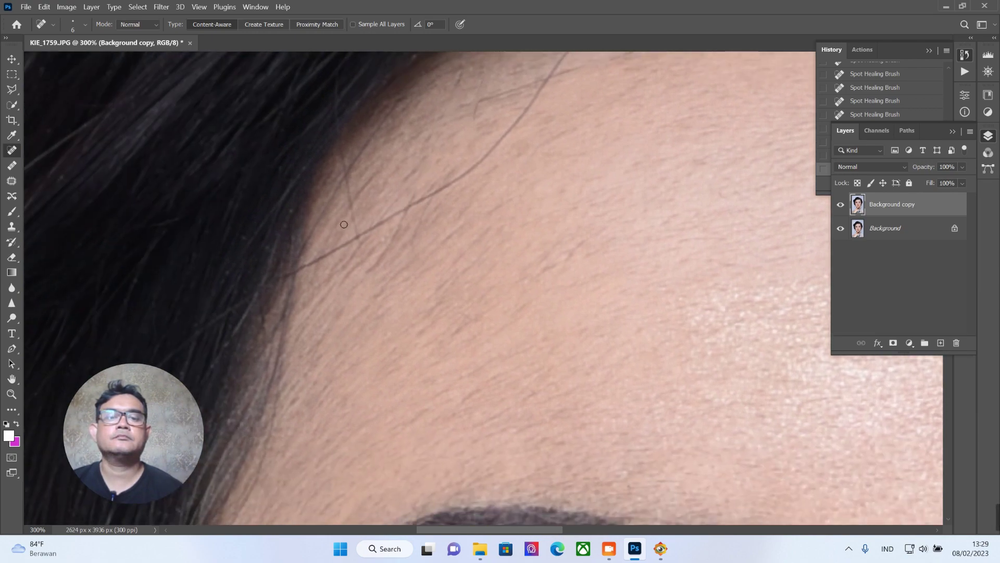
Heal the remaining stray hairs running up the temple to the hairline edge.
left_click_drag(355, 215, 352, 188)
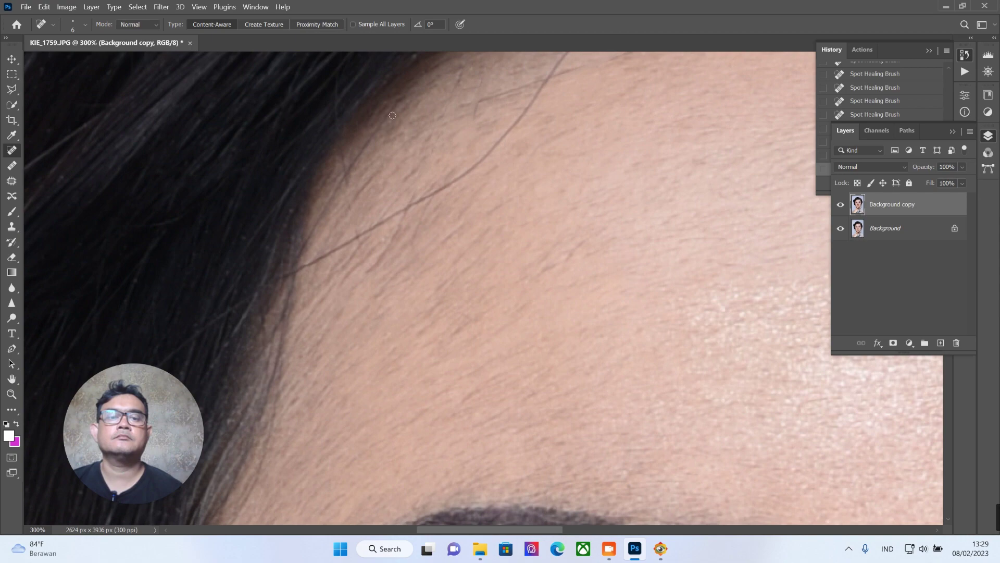
left_click_drag(385, 119, 362, 155)
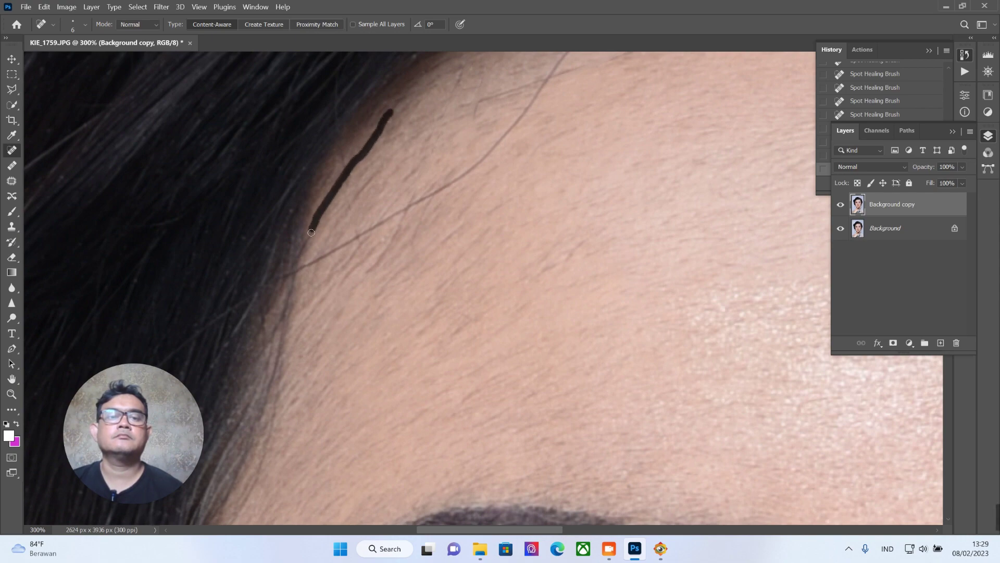
left_click_drag(336, 188, 307, 245)
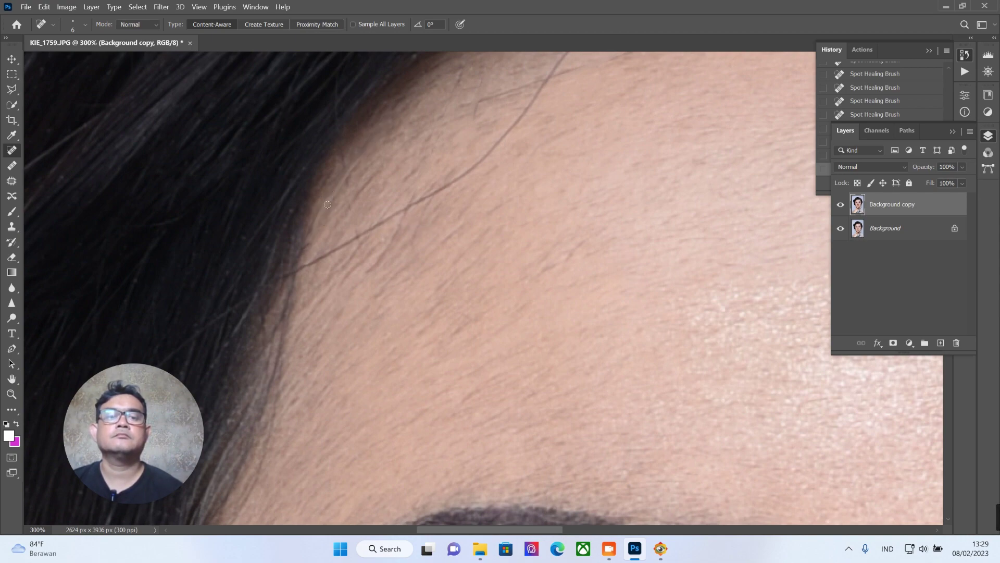
left_click_drag(353, 164, 317, 222)
scroll(395, 173, "down", 2)
Heal the stray forehead hairs, including the long strand from the hairline.
scroll(416, 168, "down", 2)
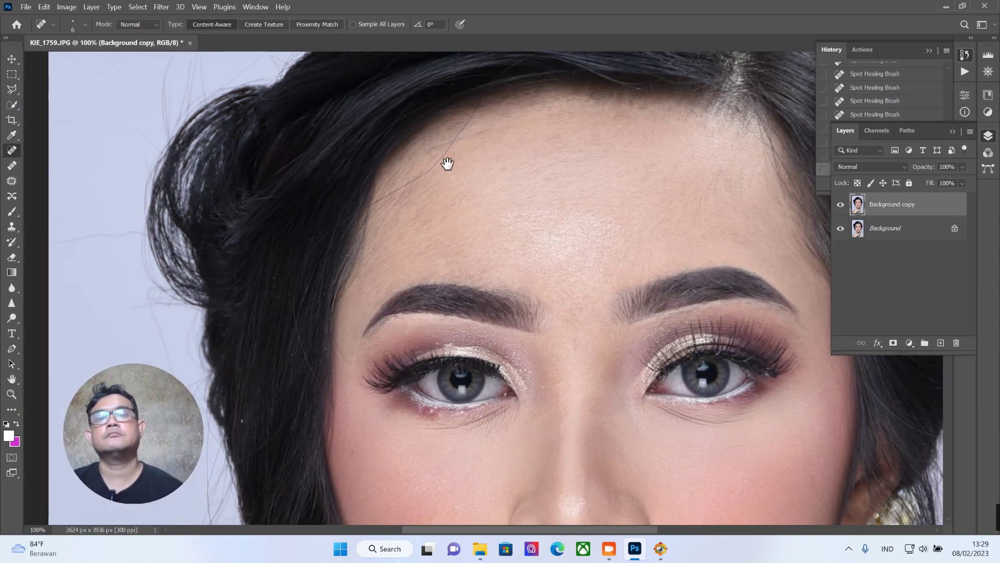
scroll(450, 159, "up", 2)
scroll(455, 157, "up", 1)
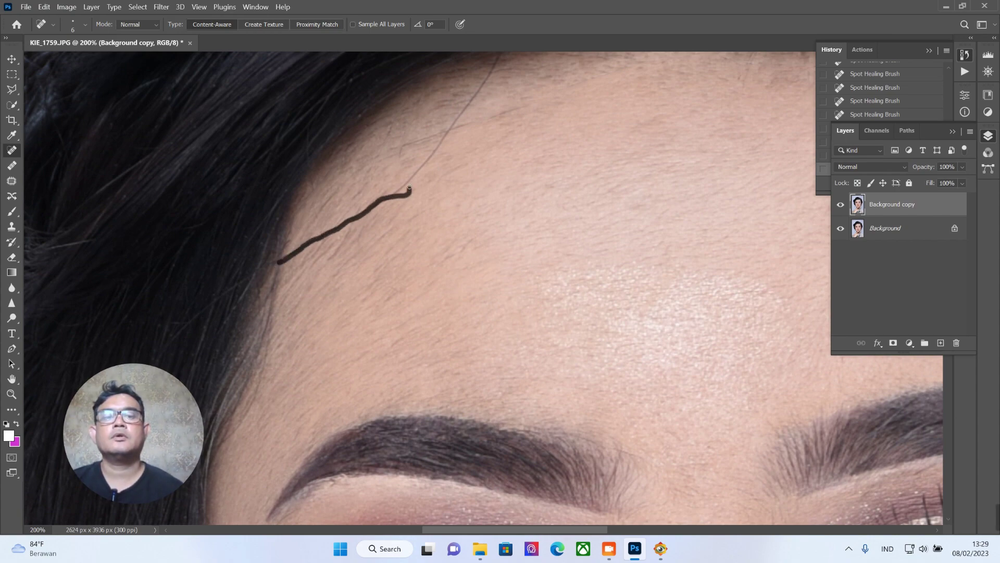
left_click_drag(410, 189, 329, 235)
scroll(346, 212, "up", 1)
left_click_drag(277, 266, 249, 283)
left_click_drag(358, 214, 273, 281)
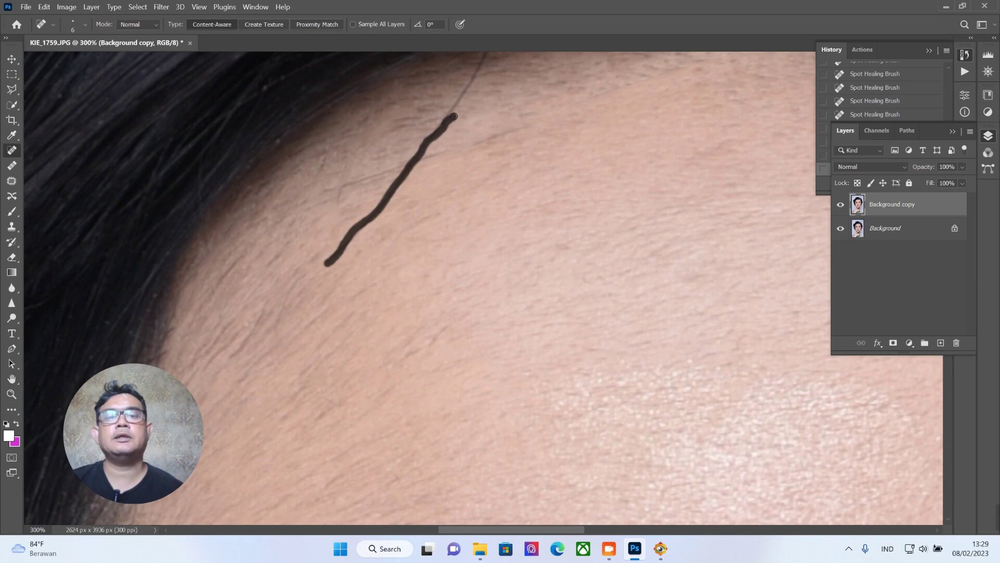
left_click_drag(455, 108, 420, 201)
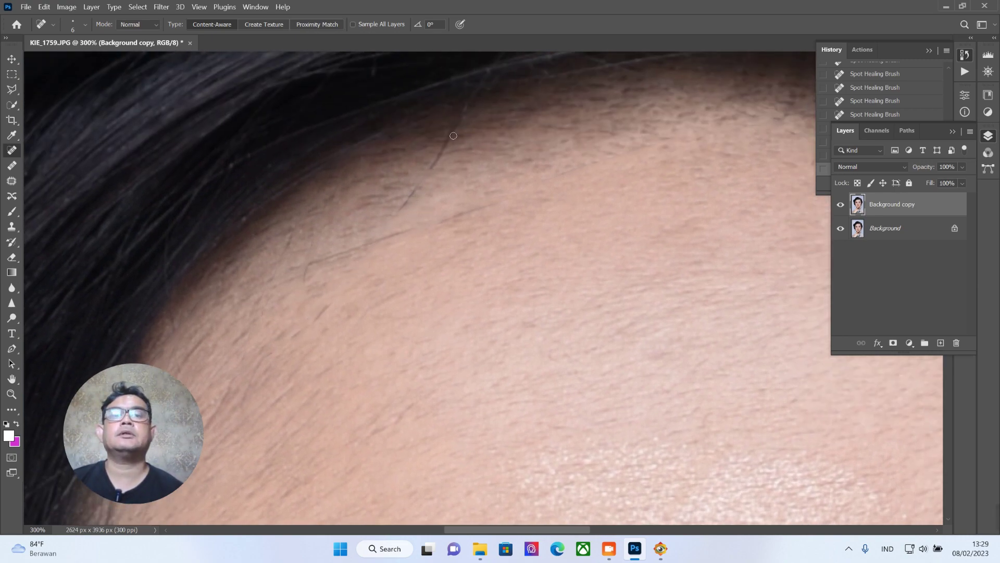
left_click_drag(453, 127, 388, 221)
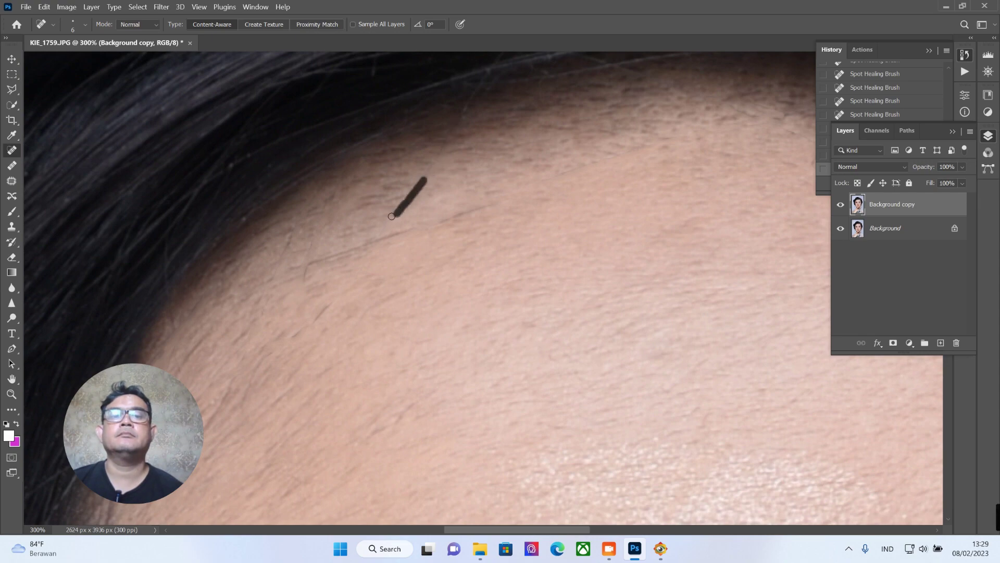
Zoom in and heal the fine wrinkles and crease under the first eye.
scroll(445, 259, "down", 5)
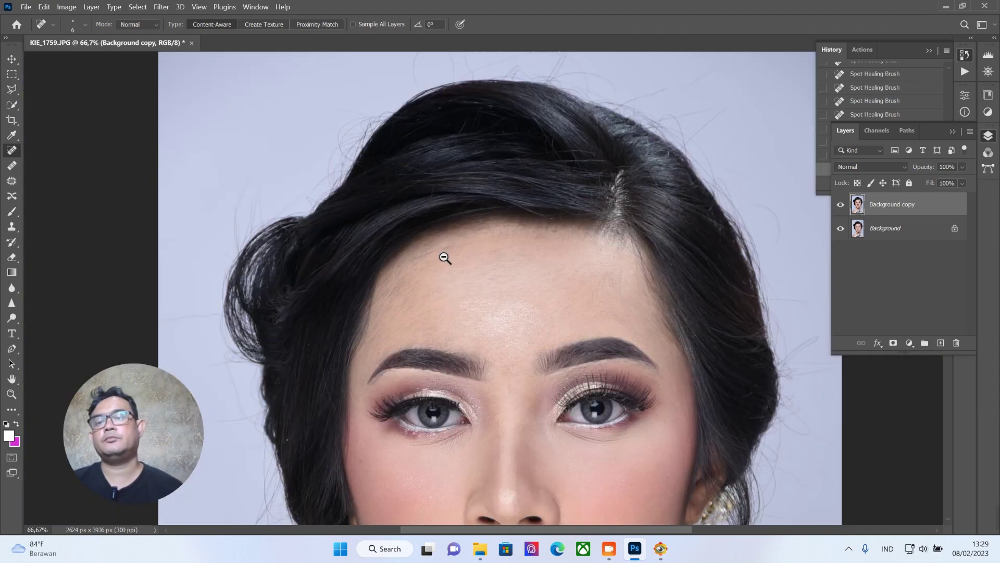
scroll(556, 352, "up", 1)
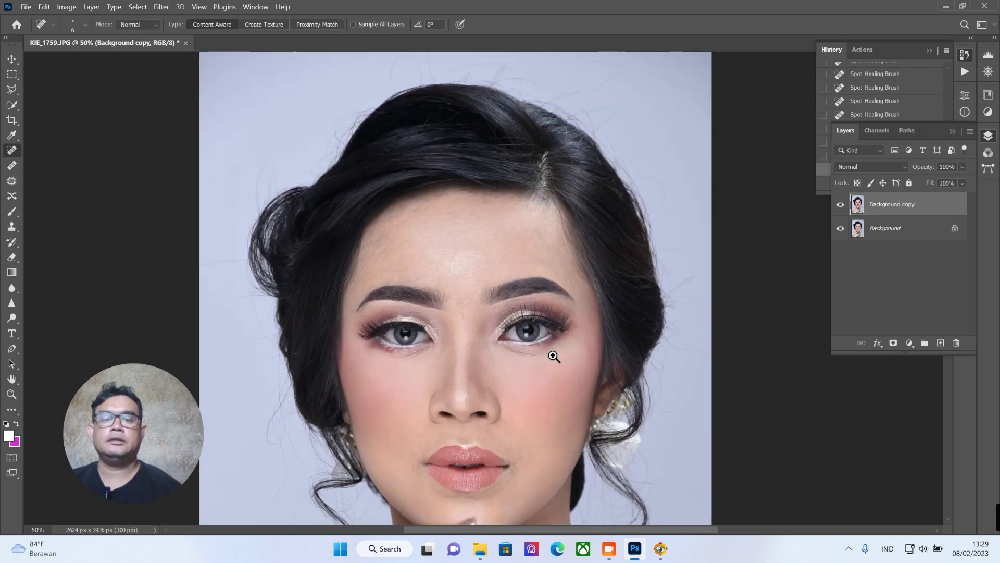
scroll(555, 352, "up", 2)
scroll(555, 352, "up", 1)
scroll(557, 352, "up", 1)
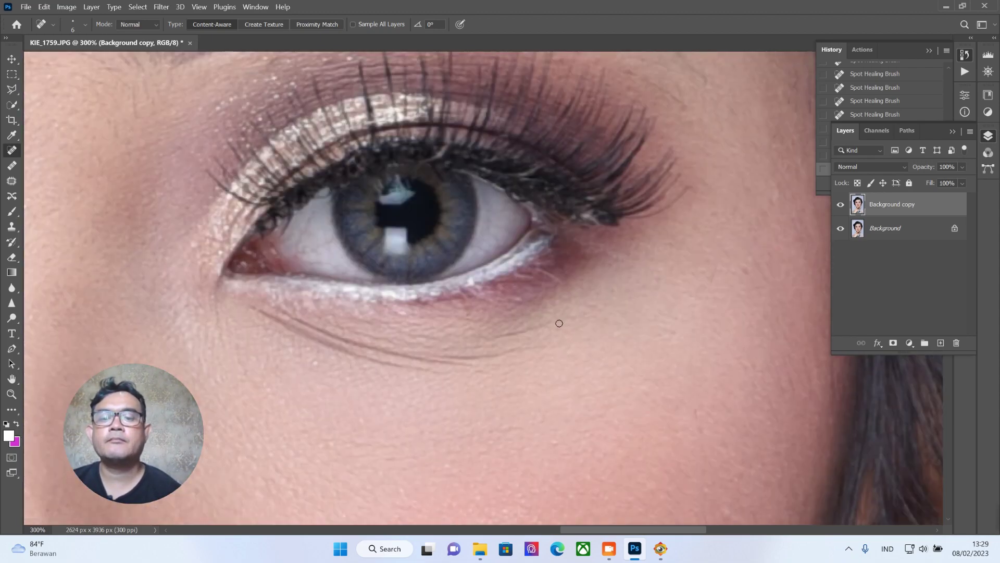
mouse_move(559, 323)
left_mouse_down()
mouse_move(477, 339)
mouse_move(523, 343)
mouse_move(459, 363)
mouse_move(375, 349)
left_mouse_up()
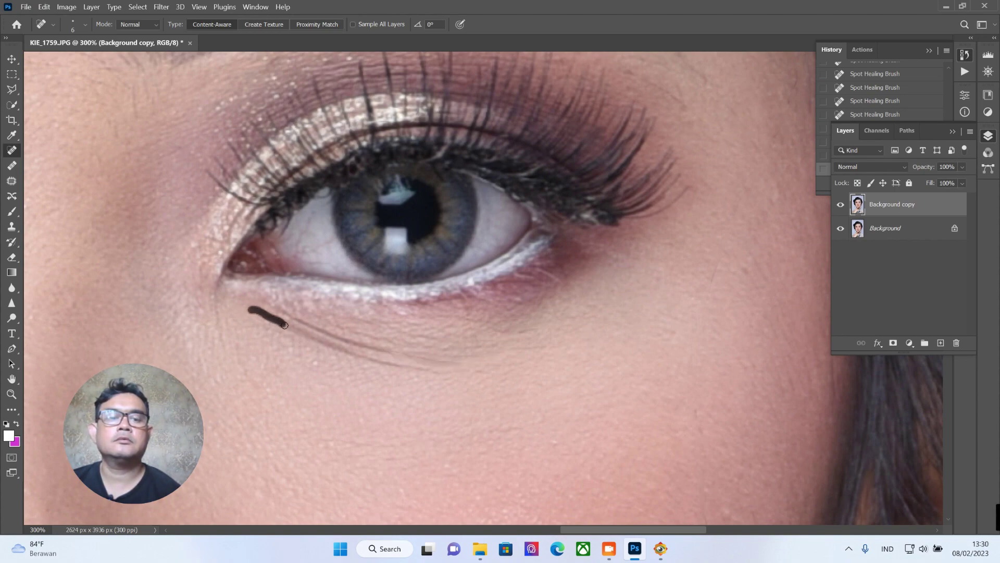
mouse_move(338, 346)
left_mouse_down()
mouse_move(456, 369)
mouse_move(330, 338)
left_mouse_up()
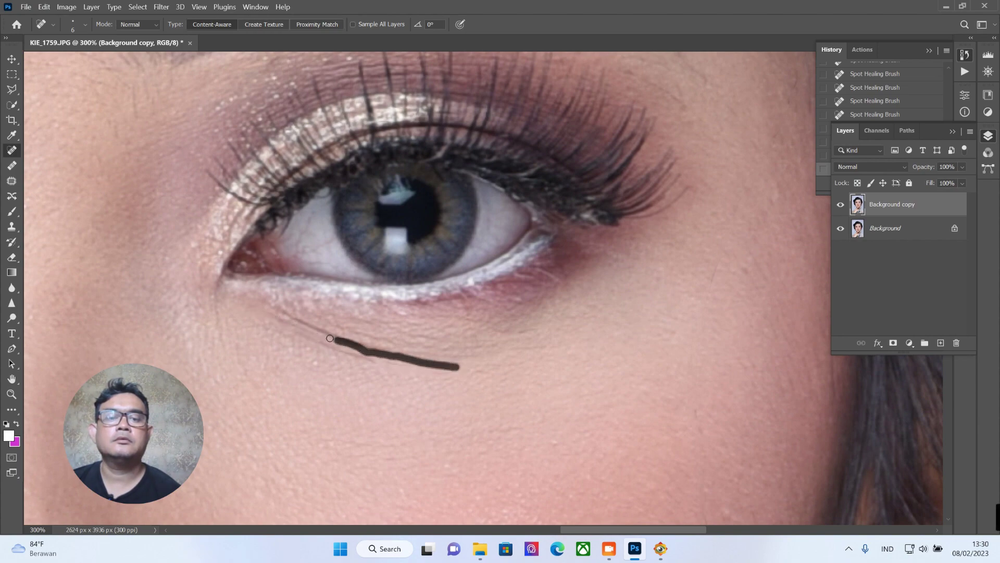
left_click_drag(278, 314, 281, 315)
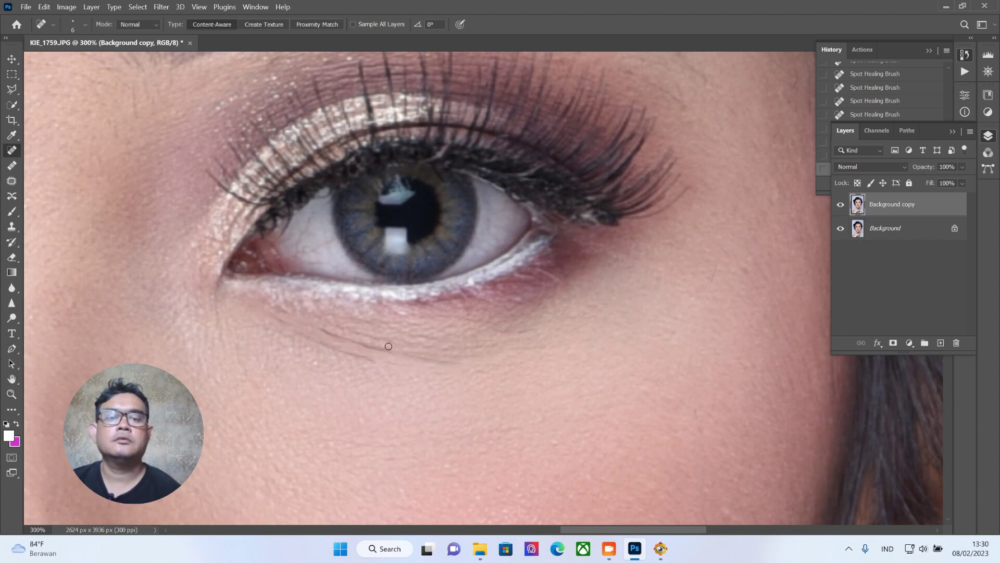
left_click_drag(394, 354, 319, 326)
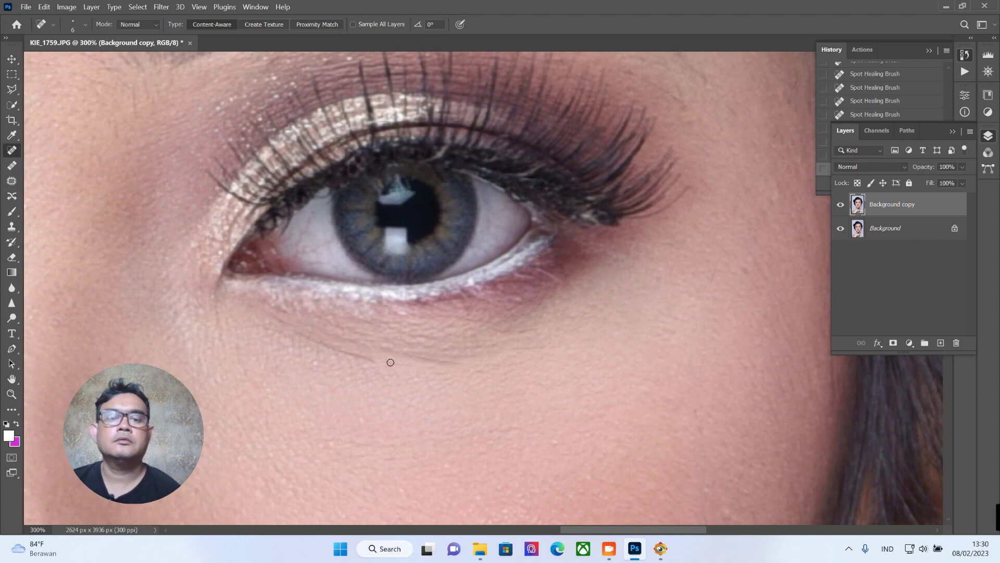
mouse_move(388, 362)
left_mouse_down()
mouse_move(294, 334)
mouse_move(289, 320)
left_mouse_up()
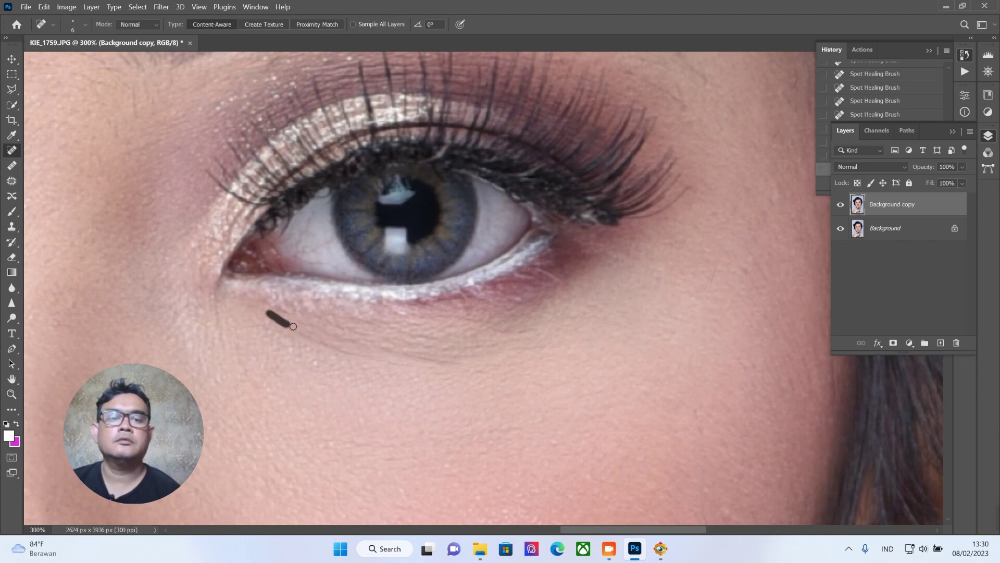
left_click_drag(450, 357, 483, 352)
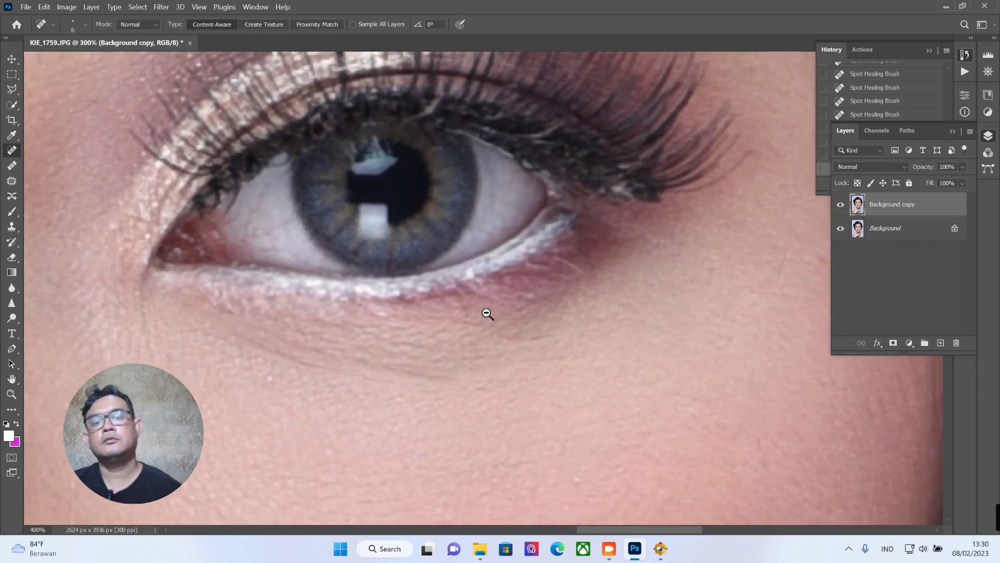
Move to the other eye and heal its under-eye wrinkles and small spots.
scroll(487, 312, "down", 3)
scroll(489, 312, "down", 2)
left_click_drag(380, 325, 638, 286)
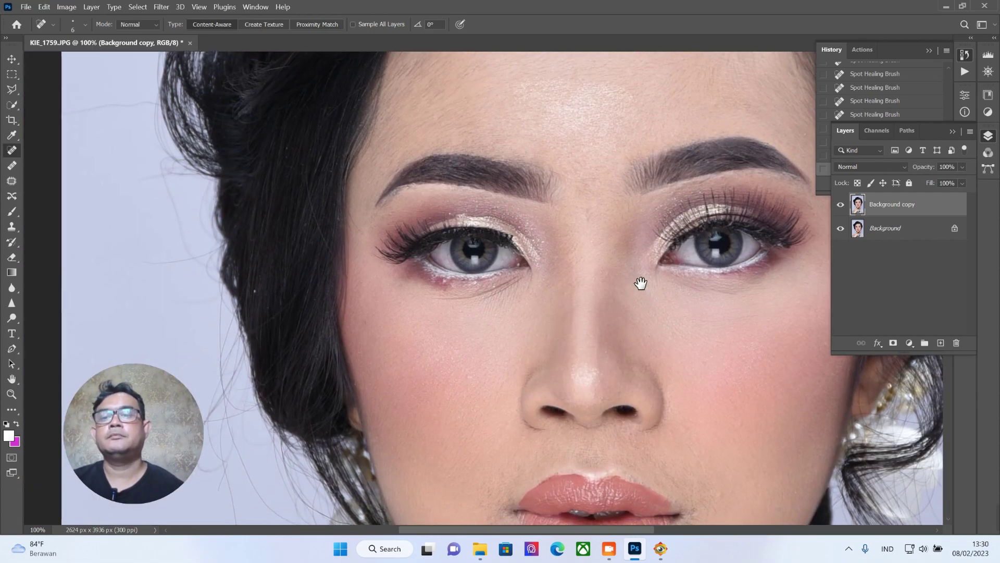
scroll(451, 280, "up", 1)
scroll(451, 280, "up", 1)
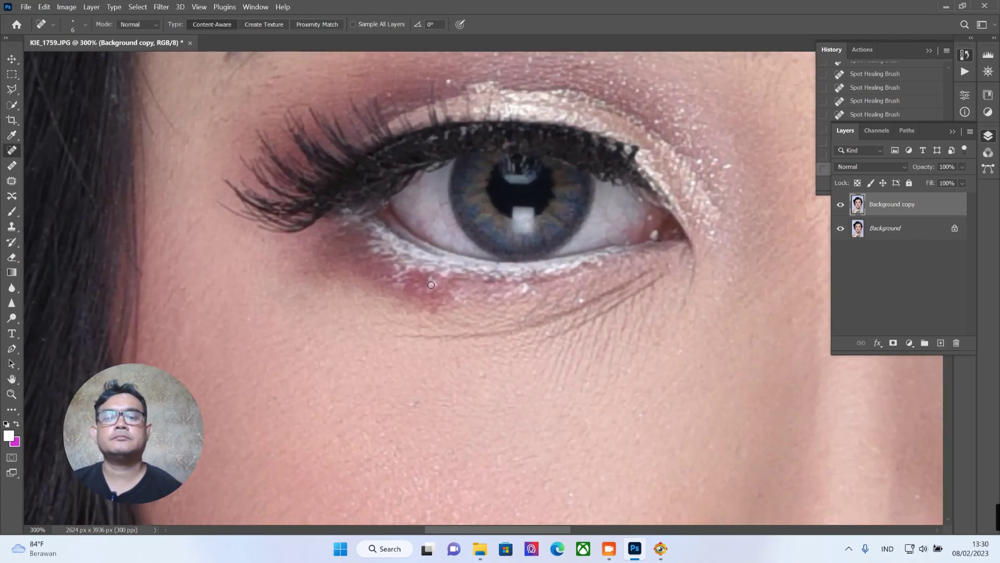
left_click(437, 286)
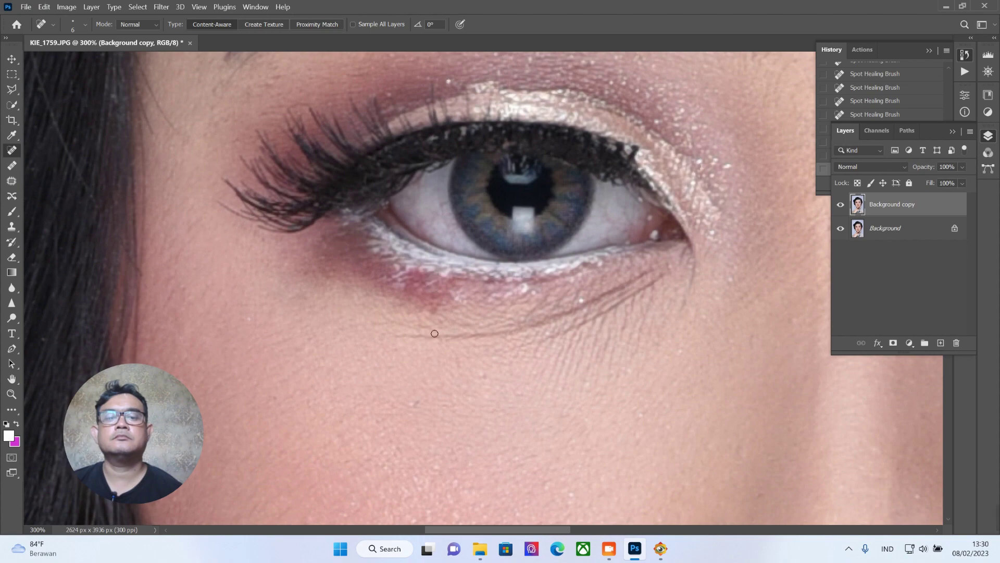
left_click_drag(418, 289, 419, 289)
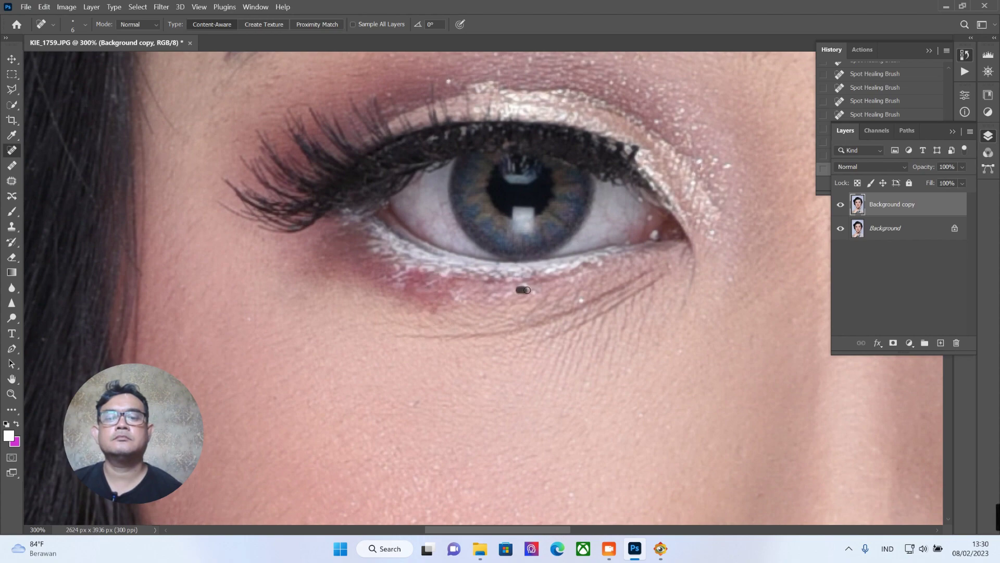
left_click_drag(403, 338, 575, 310)
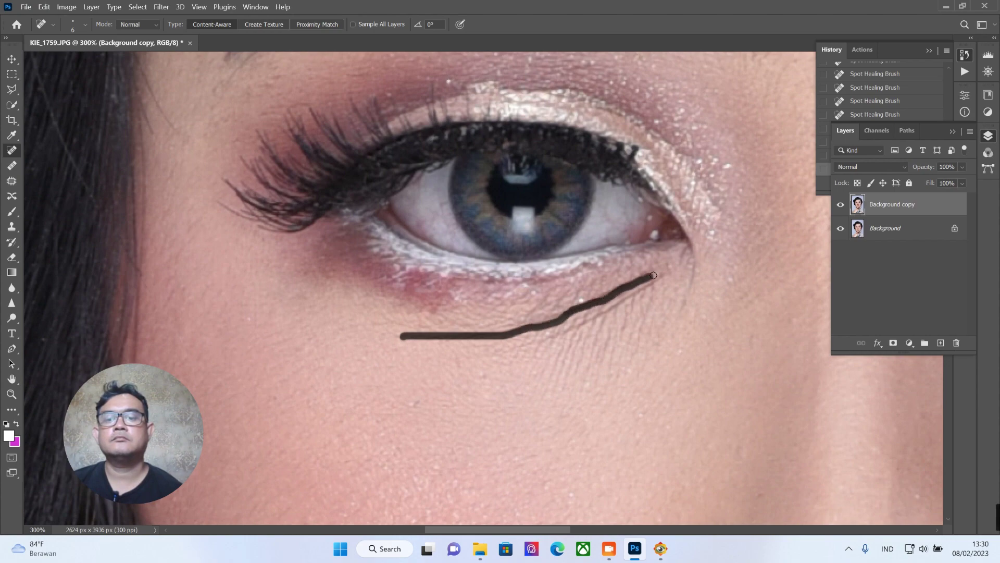
mouse_move(575, 310)
left_mouse_down()
mouse_move(665, 275)
mouse_move(521, 345)
left_mouse_up()
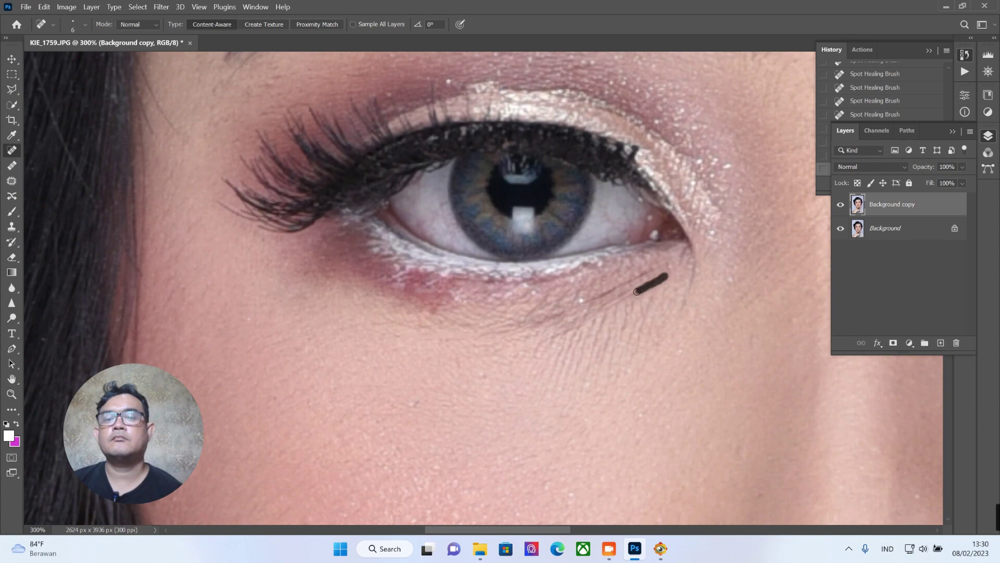
left_click_drag(637, 292, 574, 332)
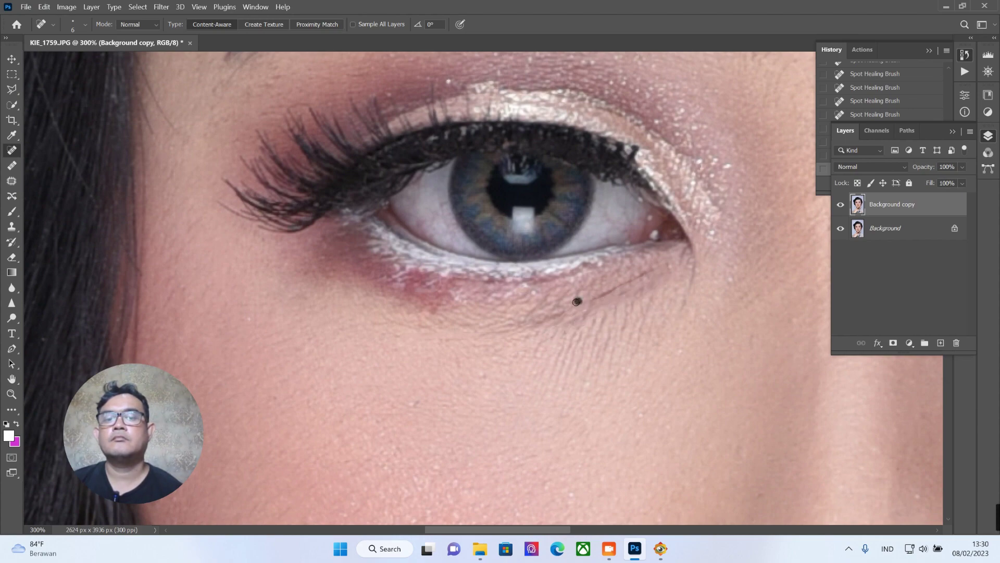
mouse_move(577, 301)
left_mouse_down()
mouse_move(657, 271)
mouse_move(508, 320)
left_mouse_up()
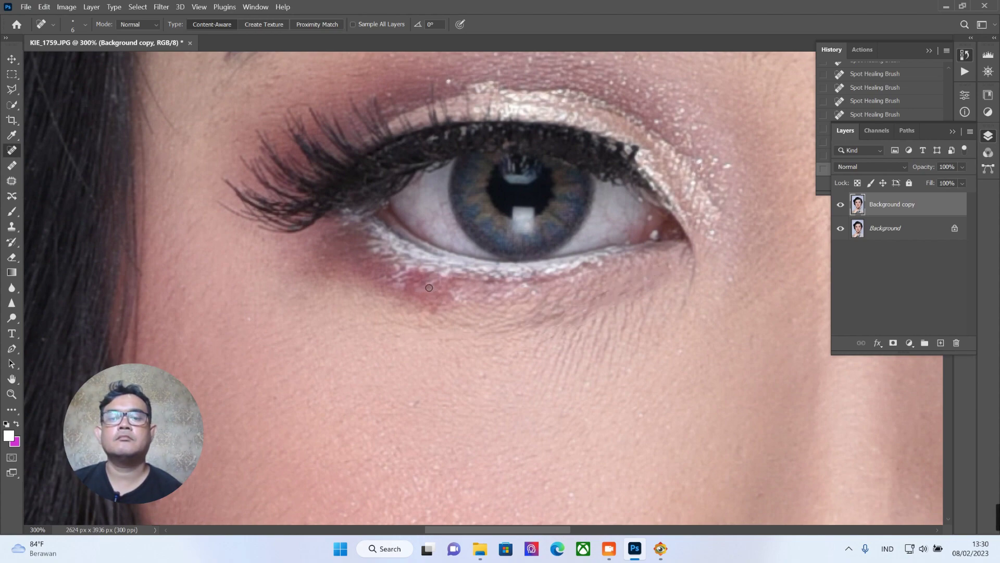
left_click_drag(428, 287, 420, 285)
Zoom in on the upper lip and spot-heal the dark blemish just above it.
left_click(508, 286, "alt")
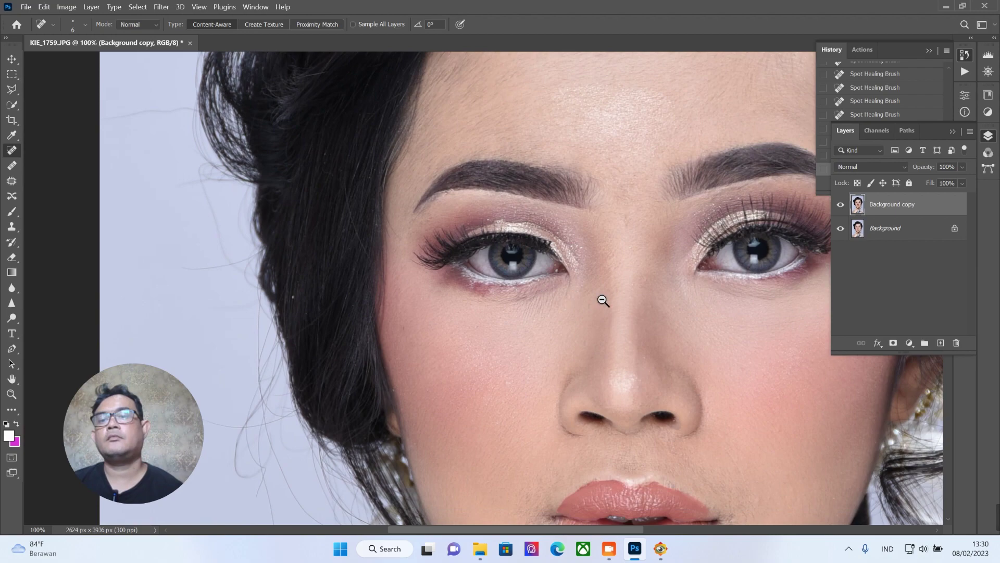
left_click_drag(610, 308, 366, 415)
left_click_drag(335, 346, 339, 213)
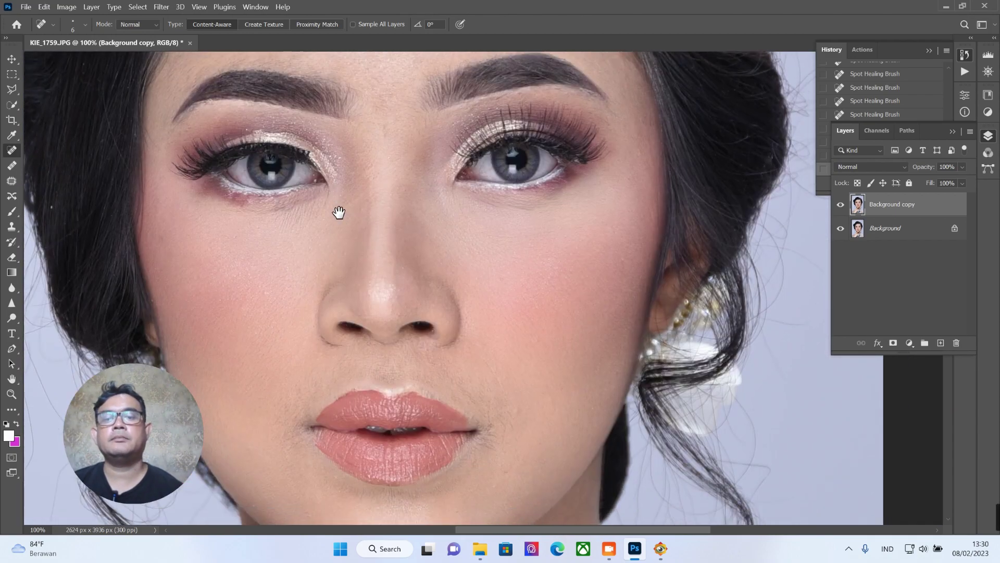
left_click(404, 372, "ctrl")
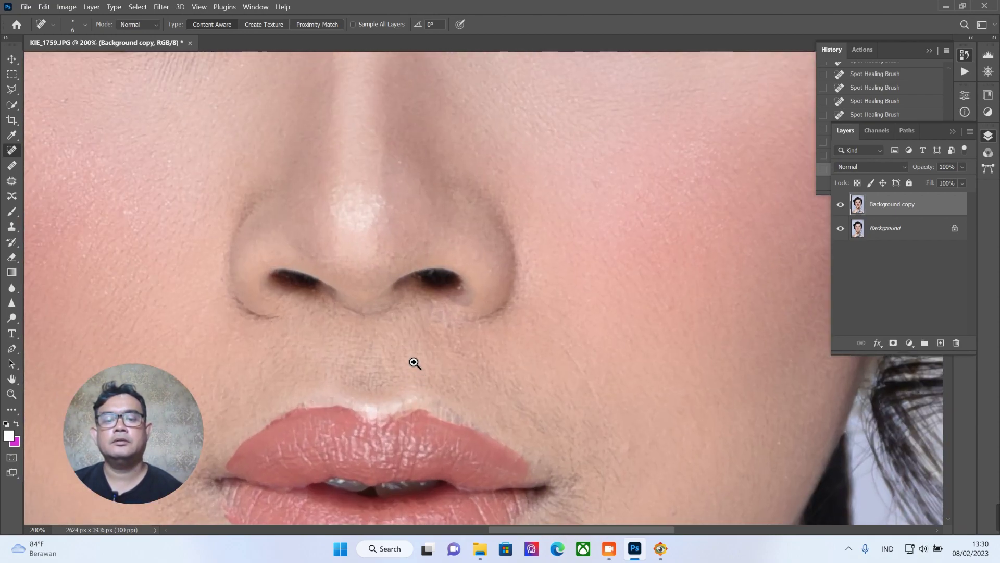
left_click(409, 377, "ctrl")
left_click_drag(400, 417, 378, 420)
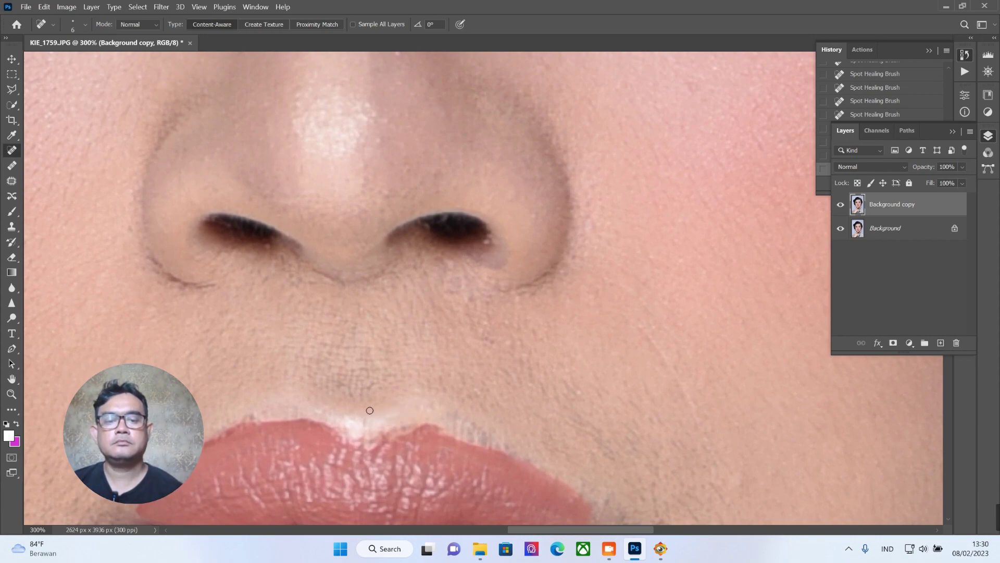
Patch the uneven upper-lip edge with nearby clean skin, then fade the patch to partial strength.
left_click(13, 183)
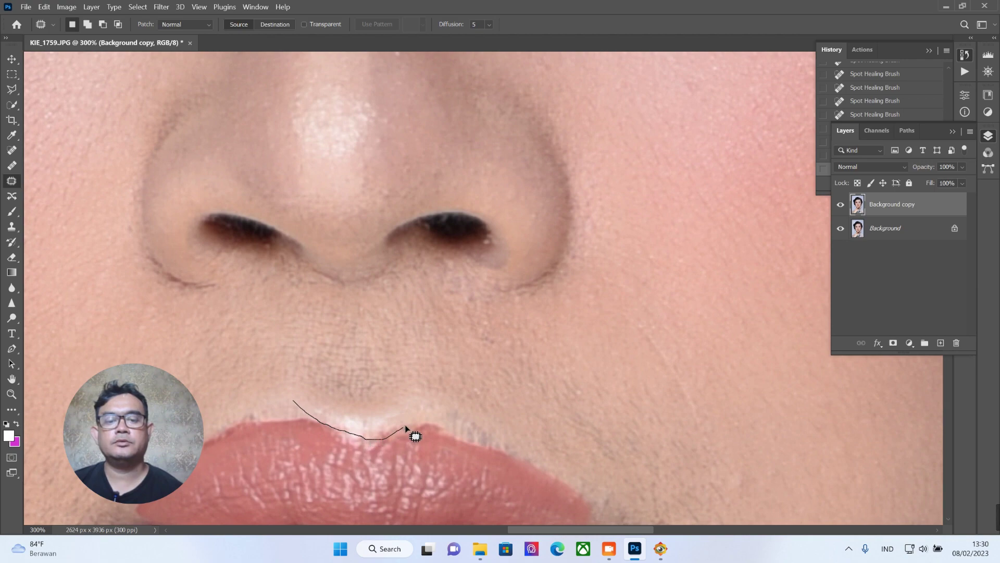
mouse_move(406, 428)
left_mouse_down()
mouse_move(310, 405)
mouse_move(369, 360)
left_mouse_up()
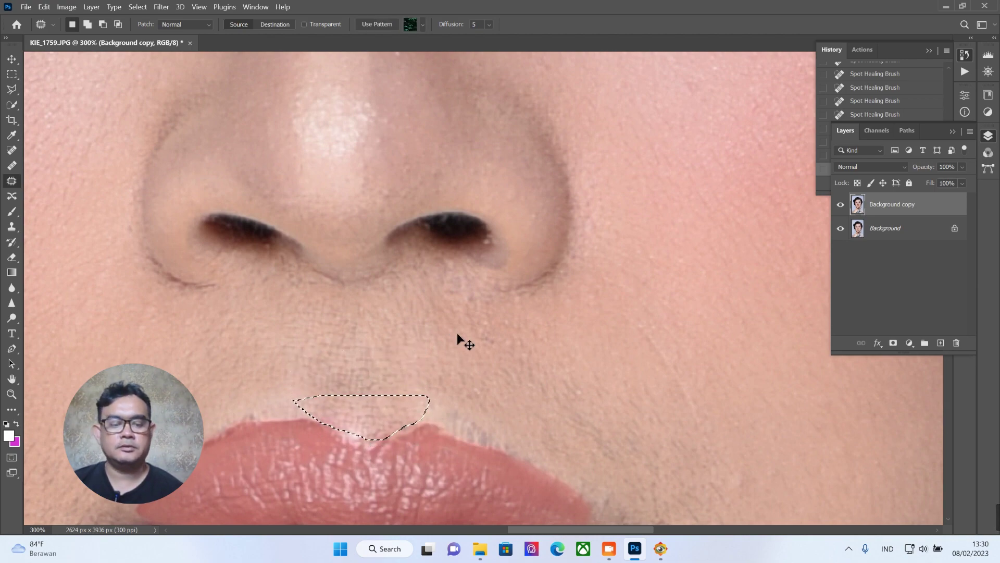
key("ctrl+shift+f")
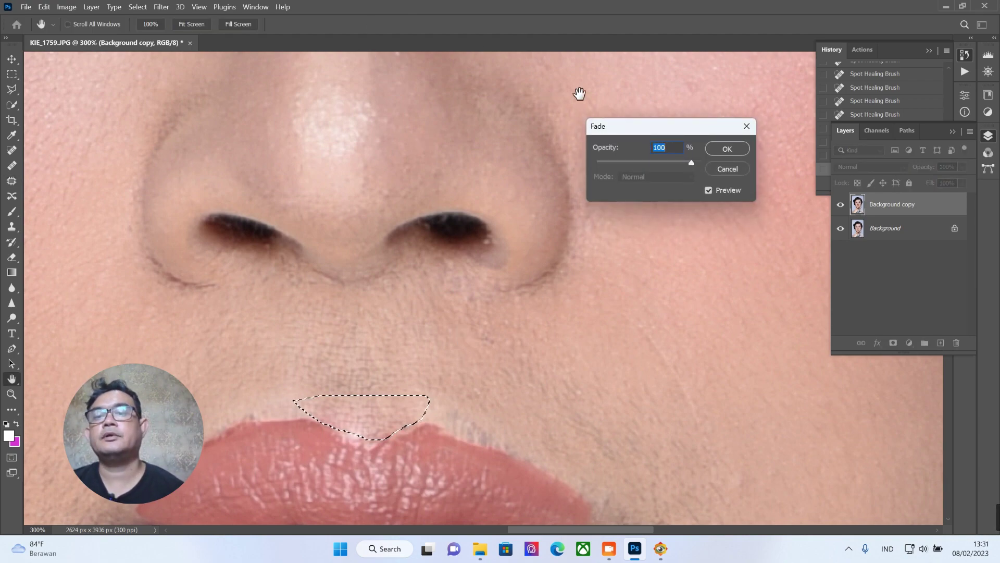
left_click_drag(691, 162, 617, 163)
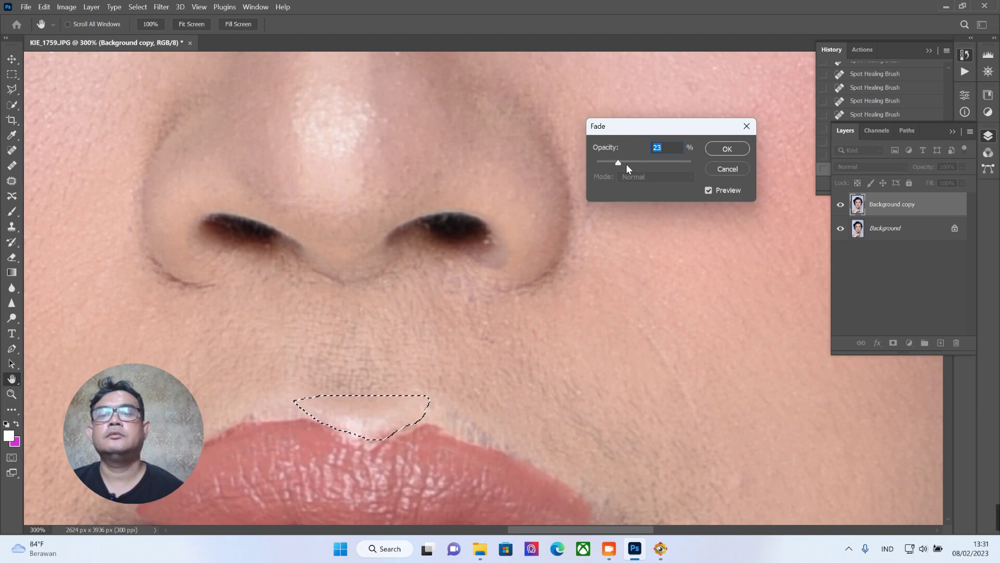
left_click(621, 163)
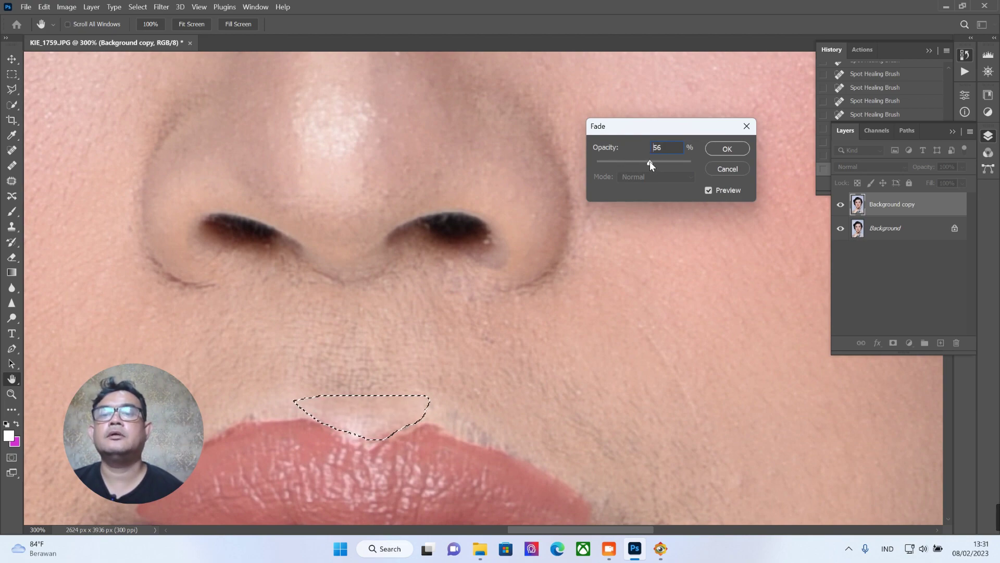
left_click(724, 150)
scroll(591, 150, "down", 1)
Set up the Clone Stamp with a smaller brush at 26% opacity.
scroll(594, 151, "down", 1)
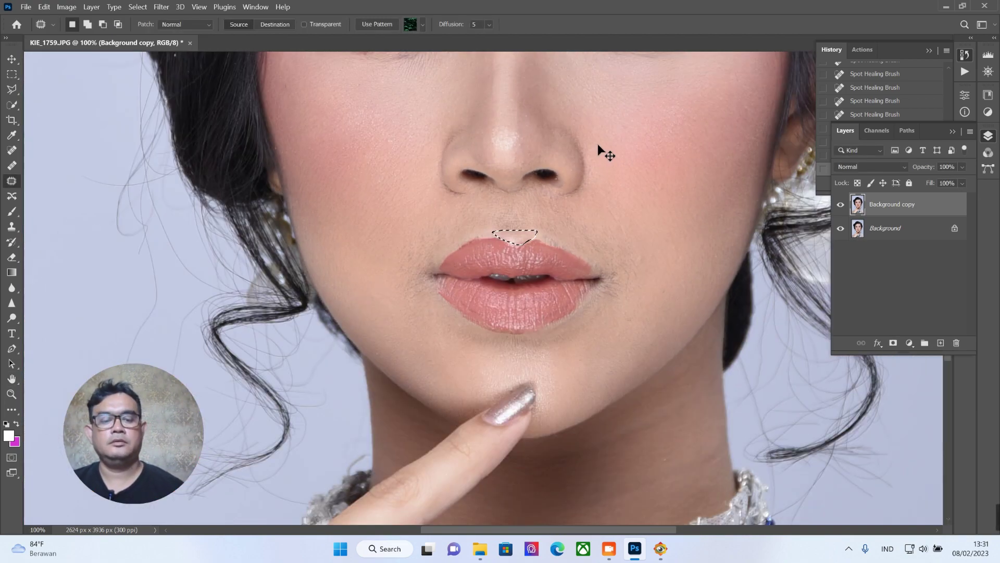
scroll(558, 216, "up", 1)
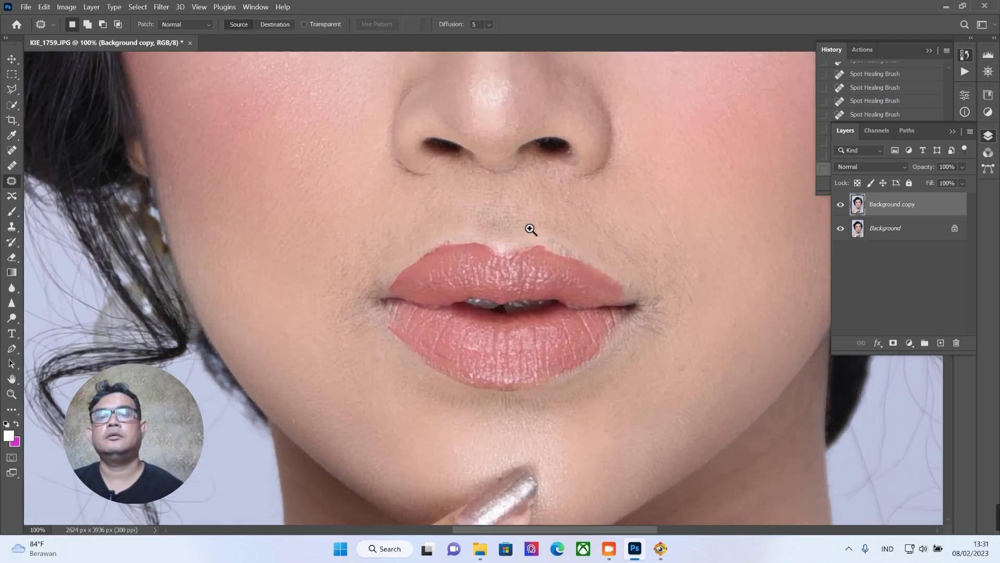
scroll(556, 217, "up", 1)
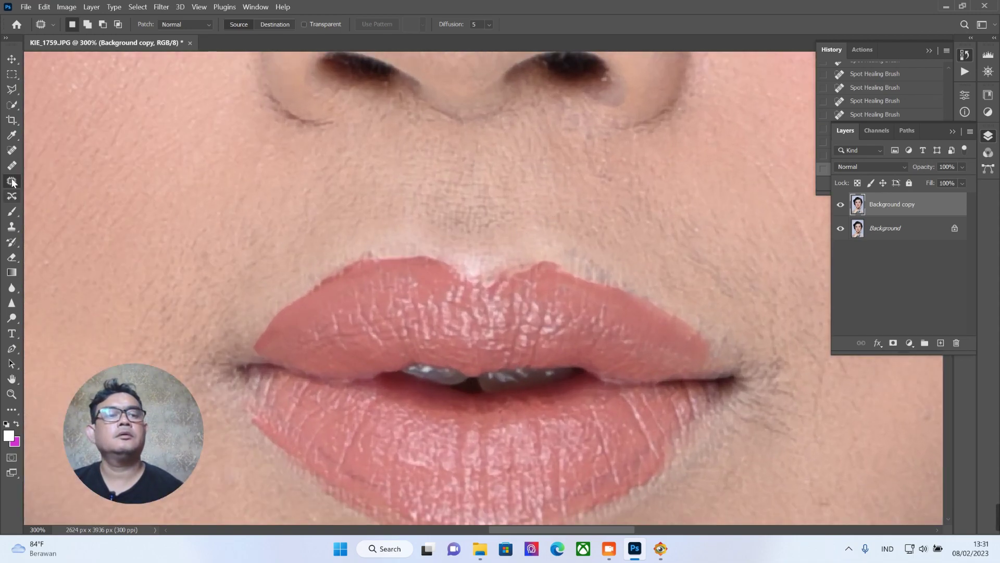
left_click(11, 226)
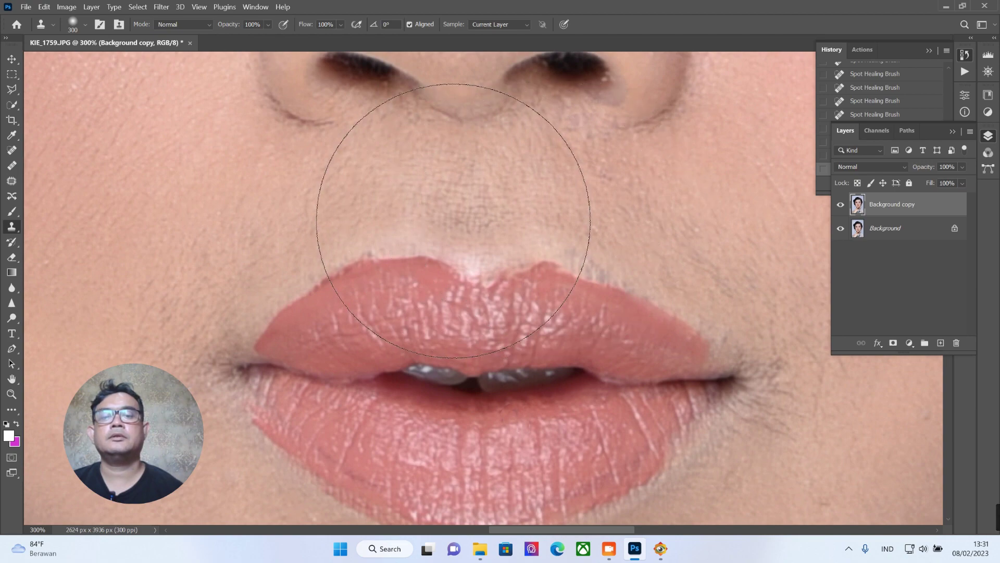
key("bracketleft")
key("bracketleft")
key("bracketleft")
key("bracketleft")
key("bracketleft")
key("bracketleft")
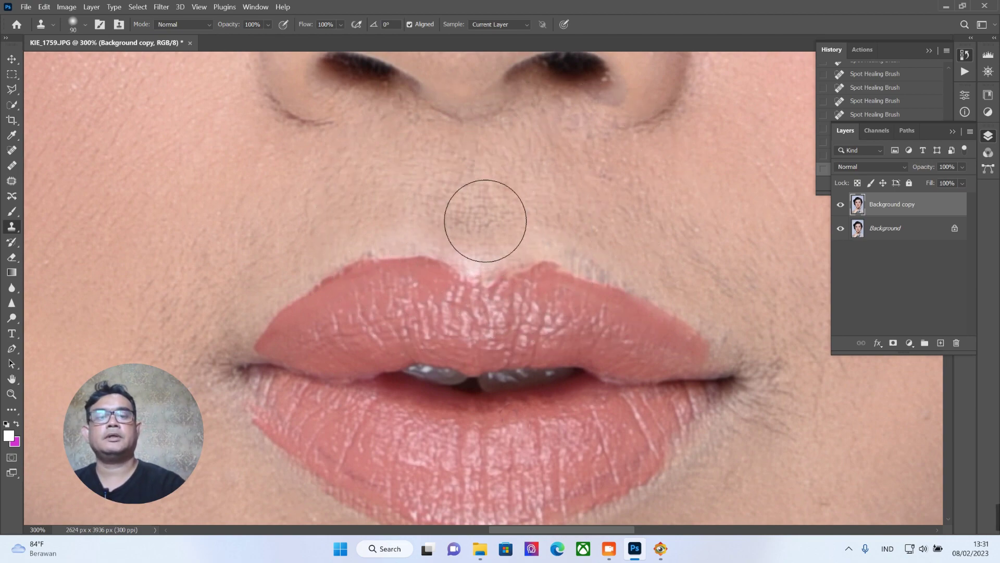
key("bracketleft")
key("bracketleft")
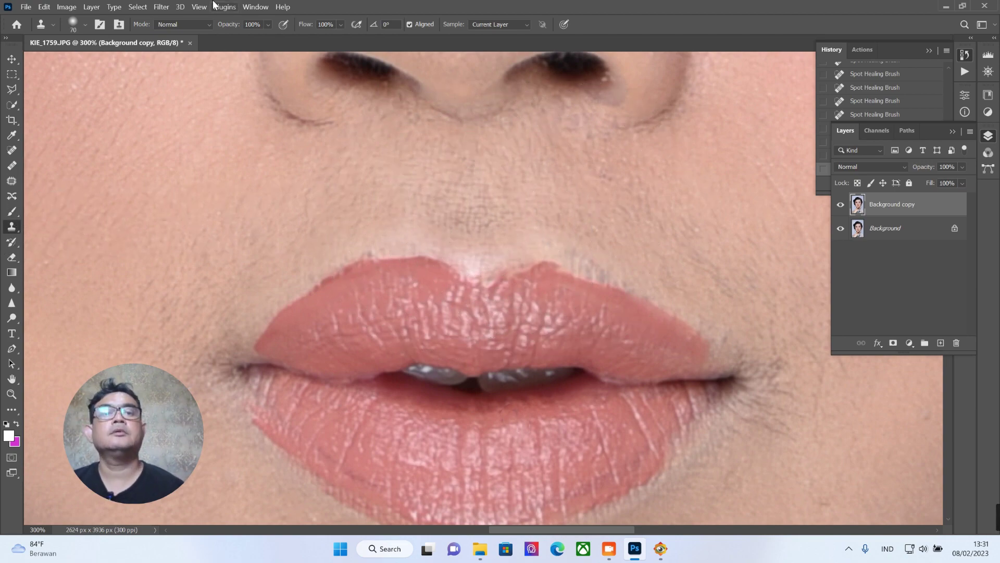
left_click(270, 25)
left_click_drag(261, 37, 249, 38)
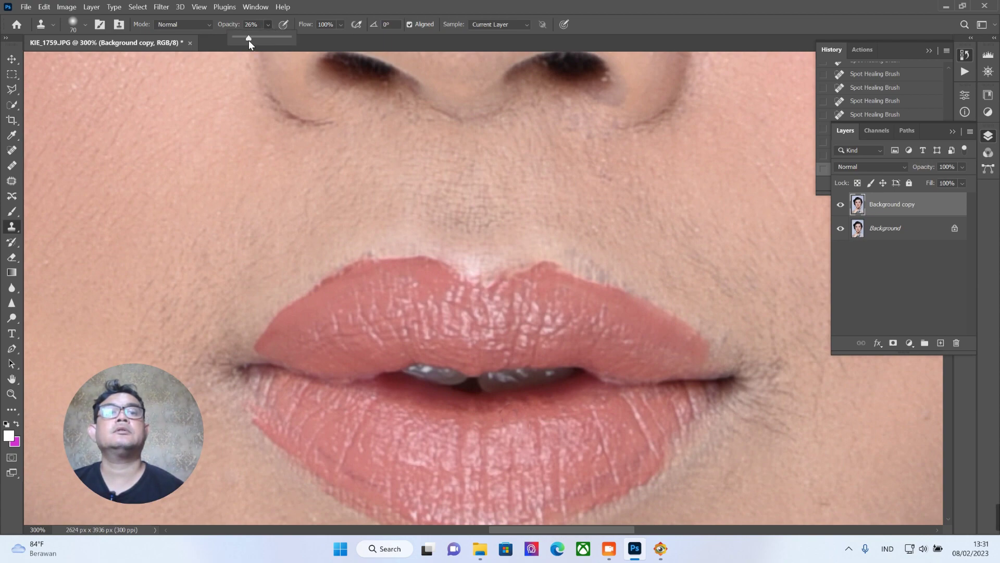
Sample clean skin beside the spot and stamp it over the blotch above the upper lip.
left_click(464, 217, "alt")
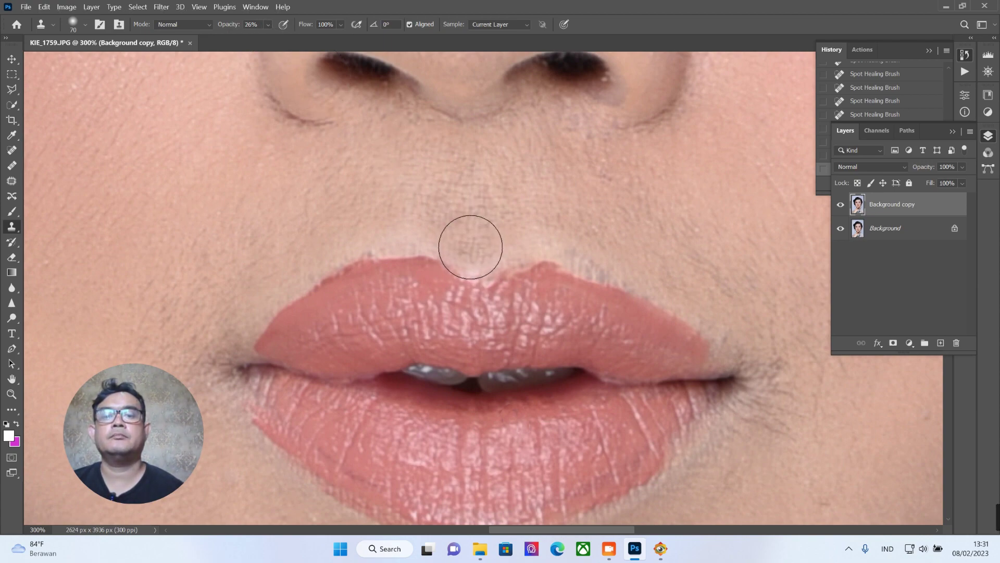
left_click(472, 251)
left_click(464, 241)
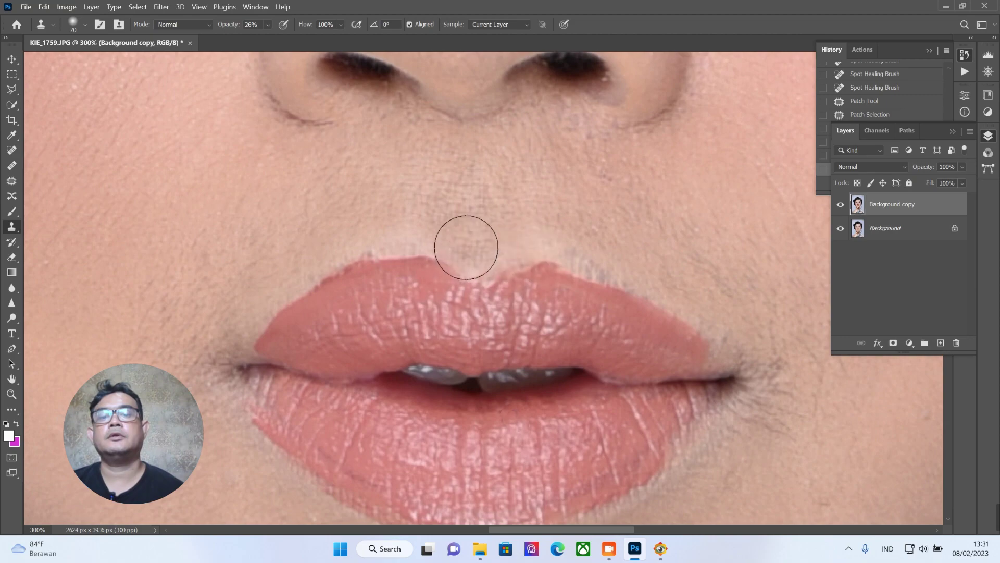
left_click(471, 252)
scroll(644, 179, "down", 2)
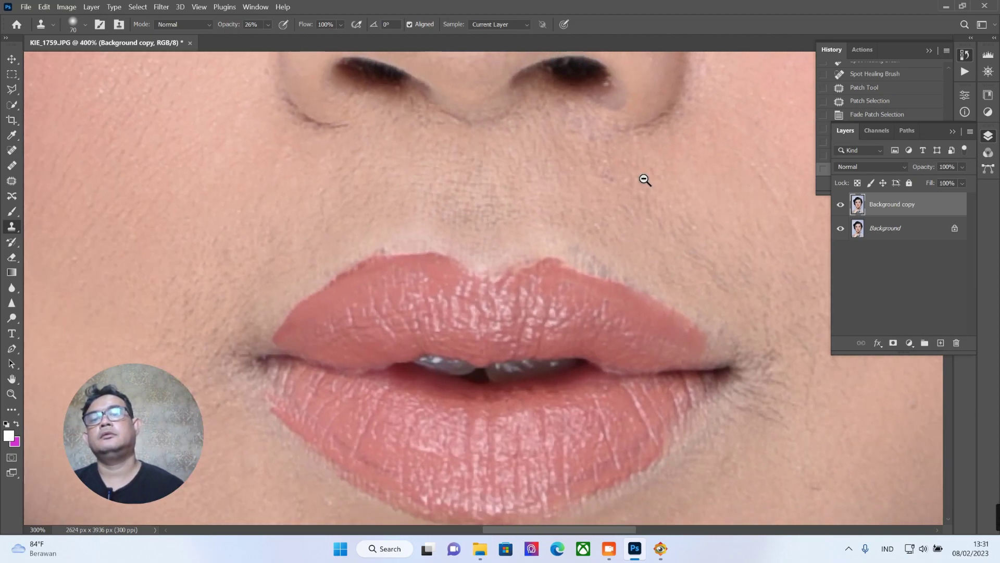
scroll(644, 180, "down", 3)
scroll(651, 175, "down", 2)
left_click_drag(661, 168, 612, 256)
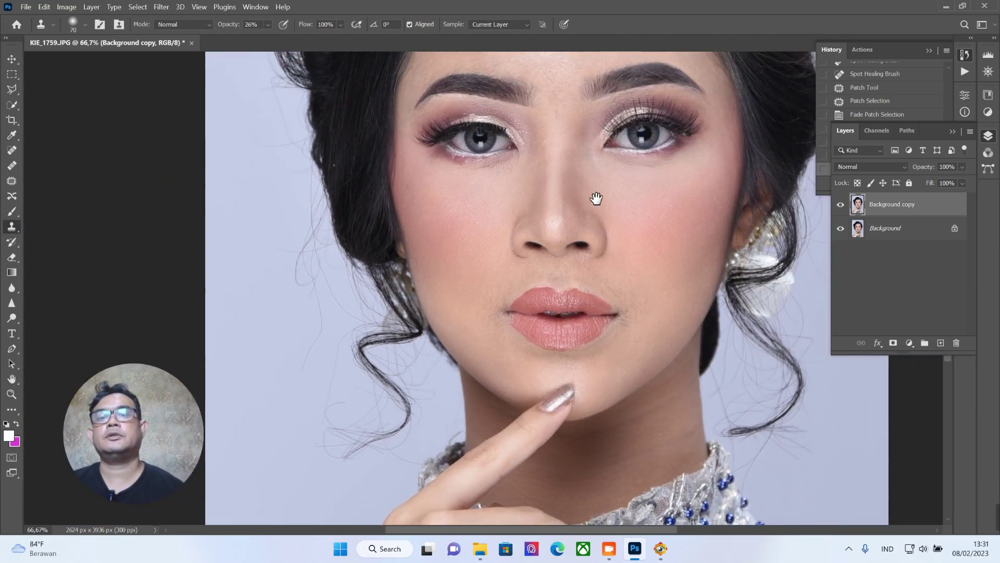
Shrink the stamp brush and stamp clean skin just below the nose.
scroll(536, 279, "up", 1)
scroll(578, 276, "up", 1)
key("bracketleft")
key("bracketleft")
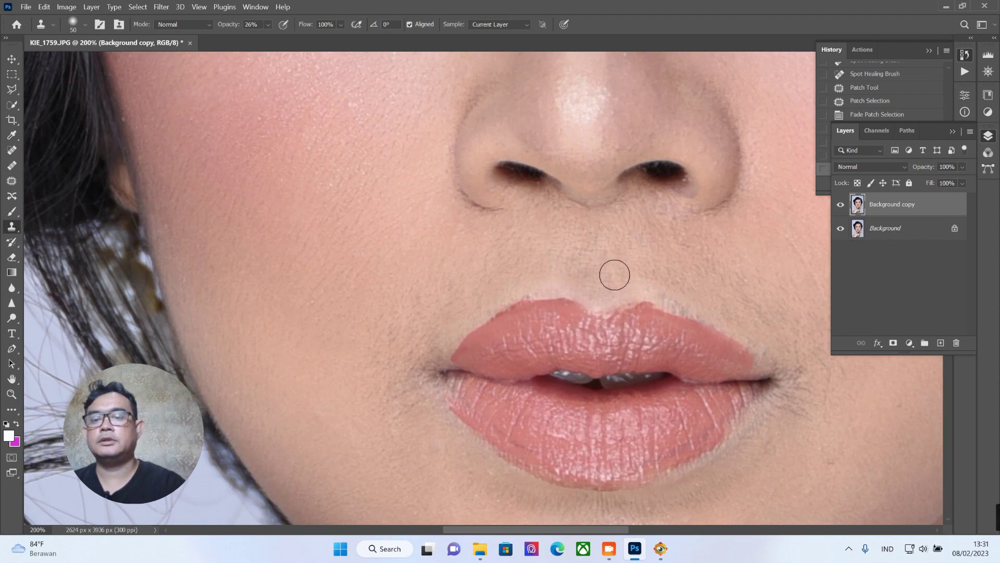
left_click(597, 304)
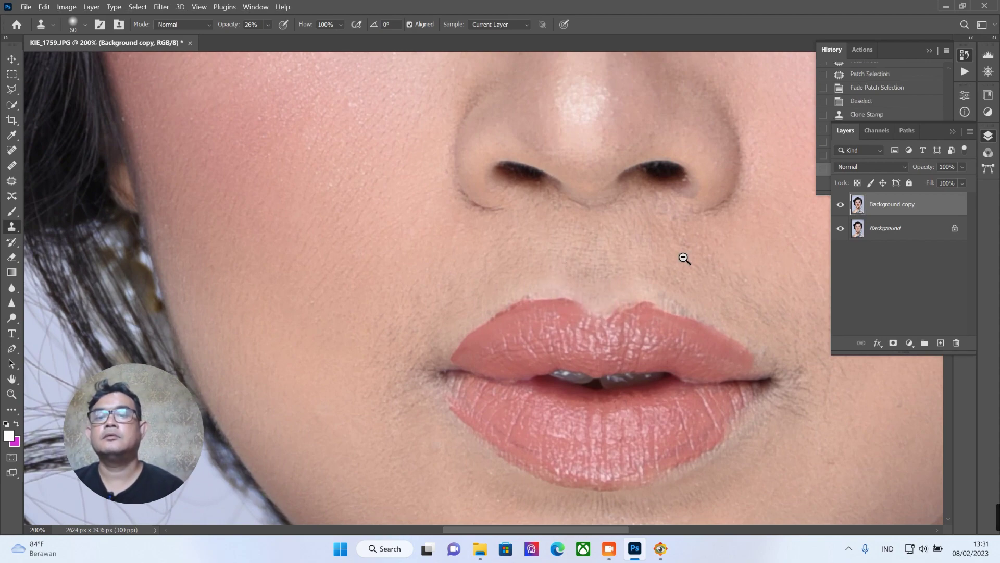
Sample clean texture and stamp over the centre of the upper-lip edge.
scroll(683, 258, "down", 2)
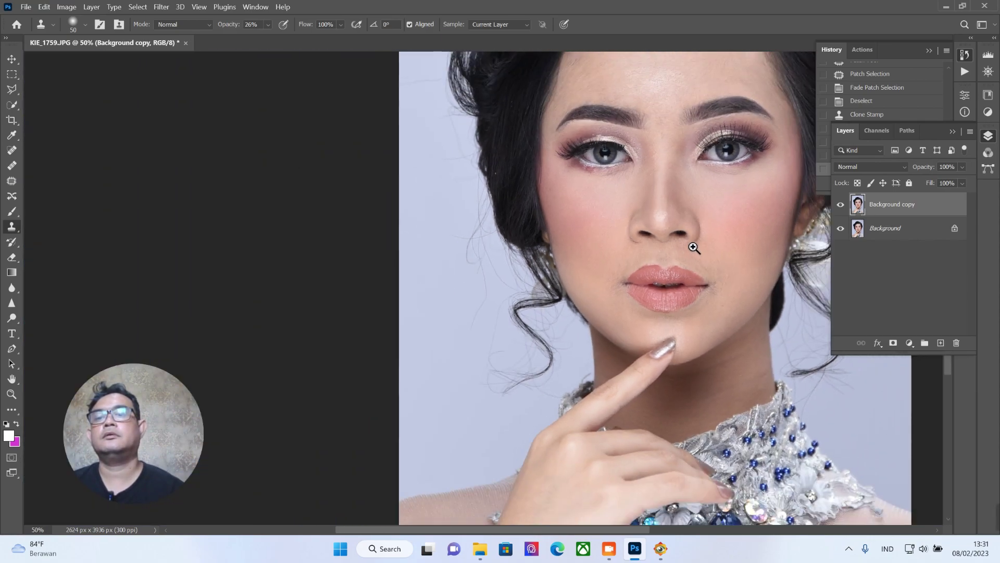
scroll(691, 250, "up", 1)
scroll(677, 253, "up", 1)
left_click_drag(669, 252, 594, 201)
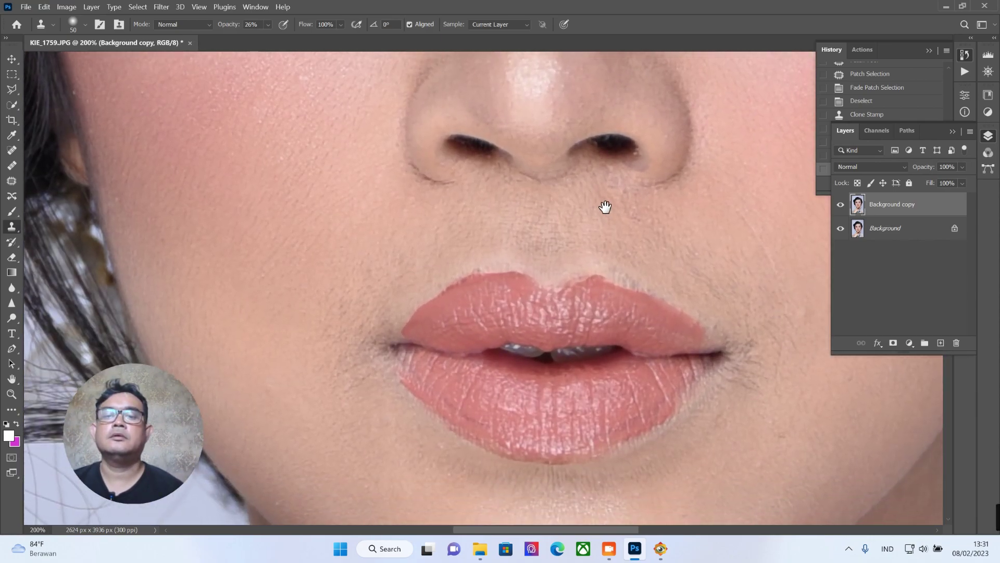
left_click(530, 273, "alt")
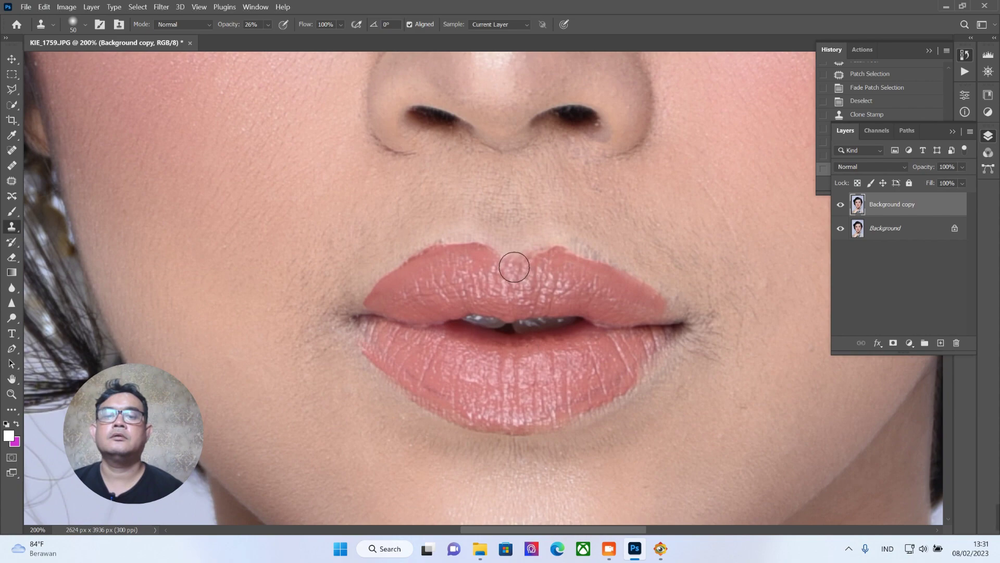
left_click(508, 264)
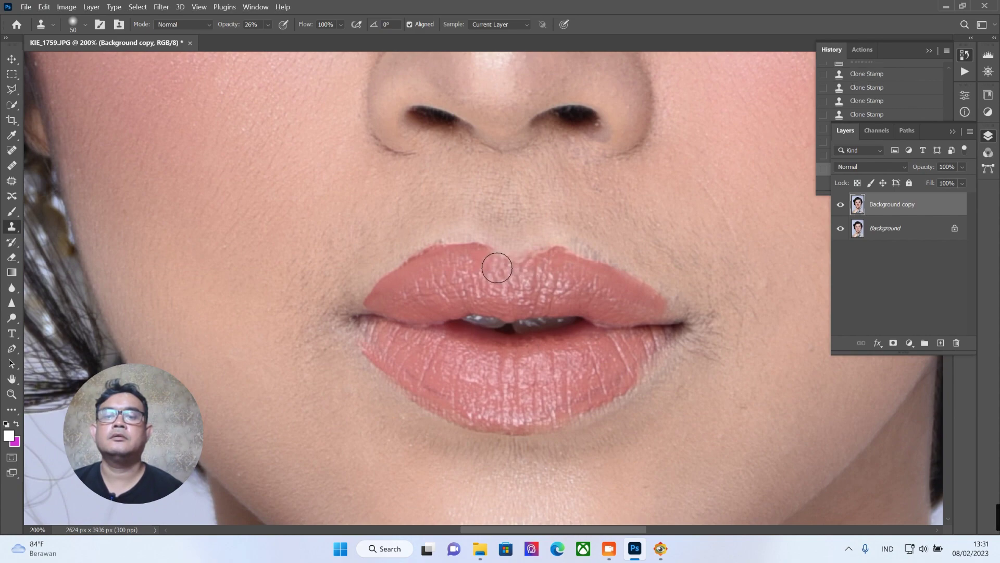
left_click(496, 267)
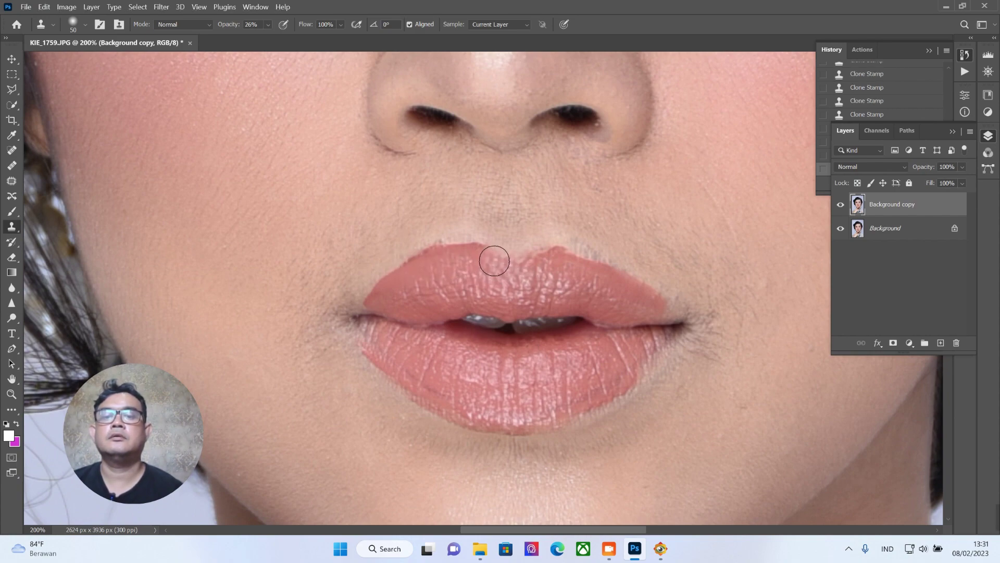
scroll(575, 183, "down", 1)
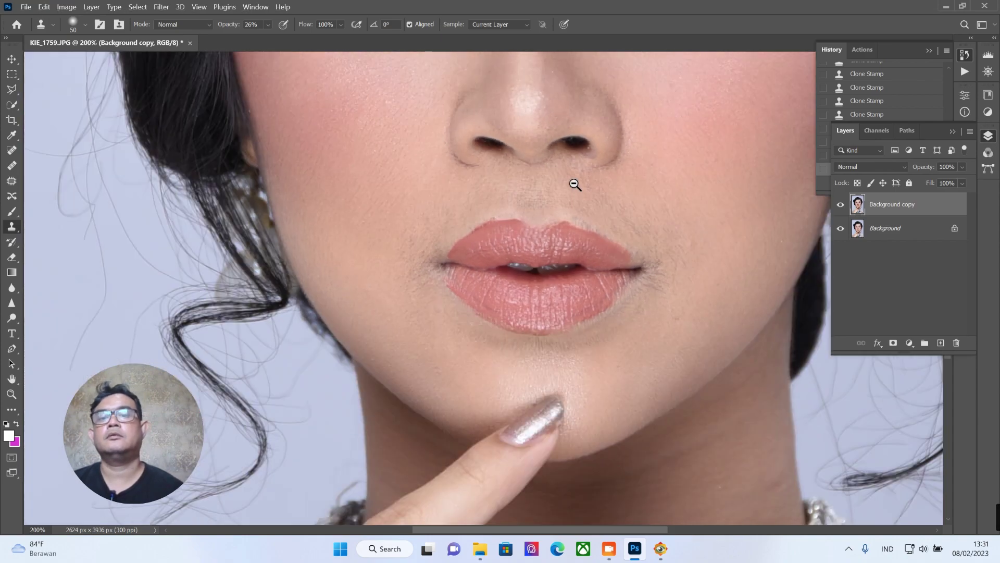
scroll(575, 183, "down", 1)
scroll(616, 183, "down", 1)
scroll(618, 183, "down", 3)
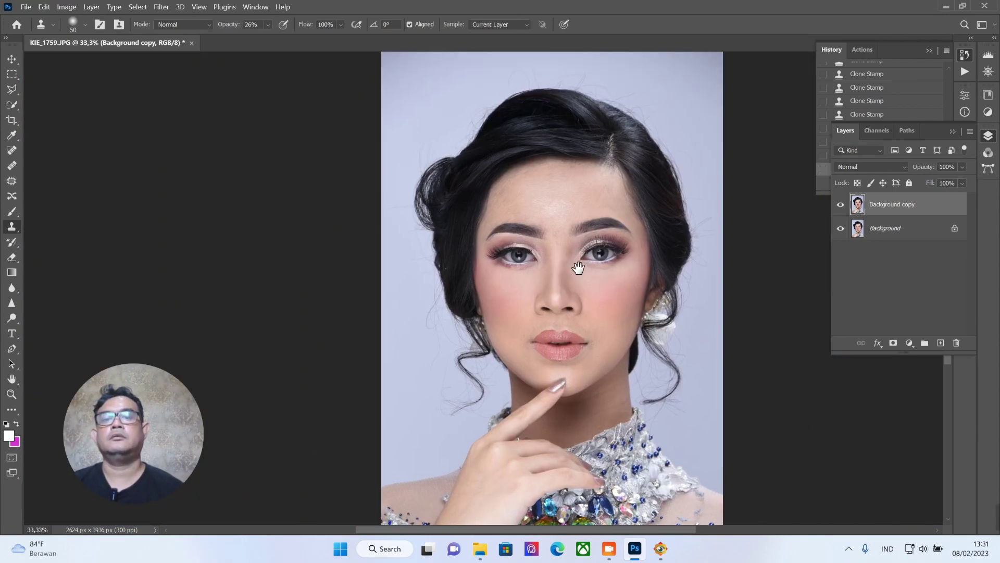
scroll(567, 246, "up", 2)
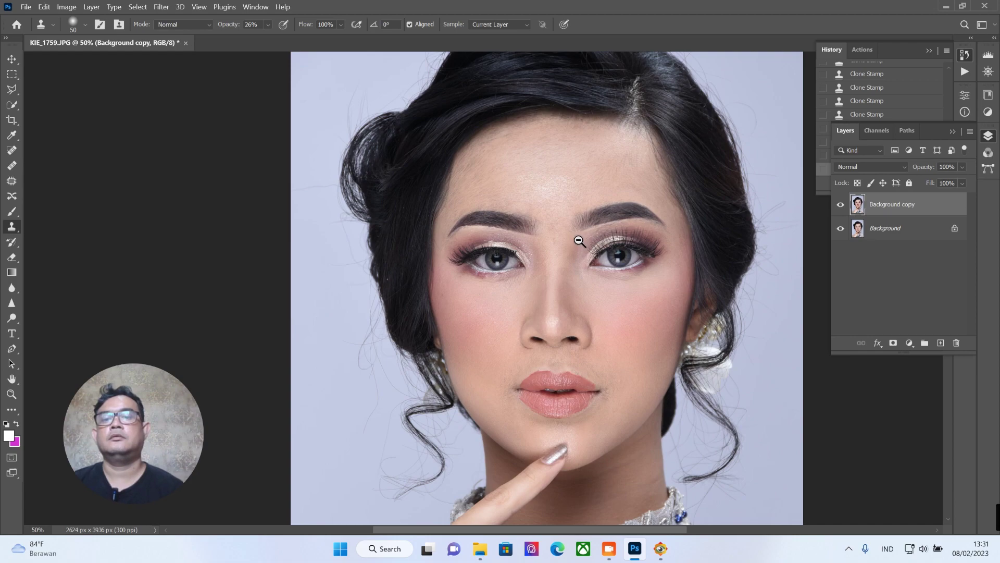
scroll(580, 241, "down", 1)
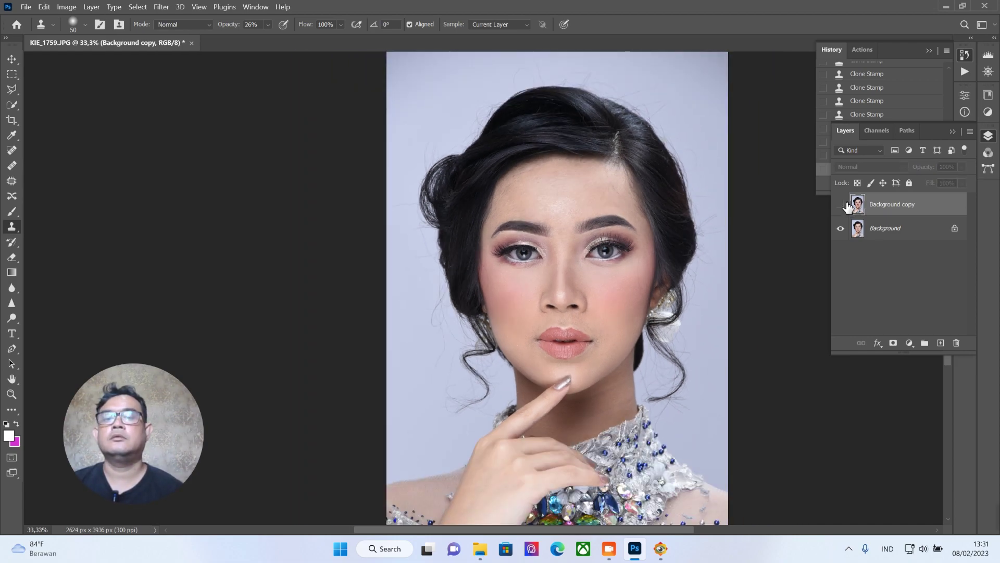
left_click(844, 204)
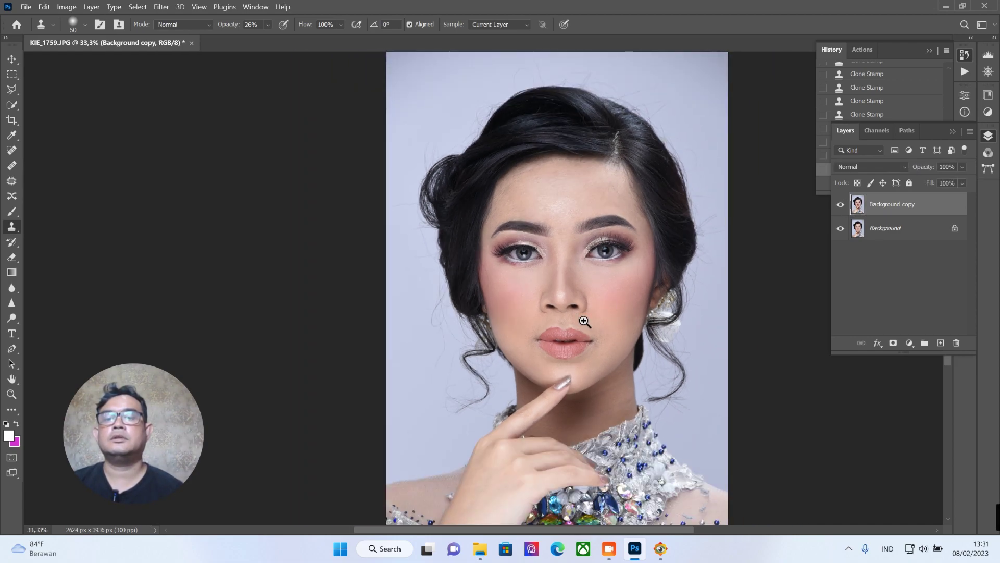
scroll(580, 319, "up", 3)
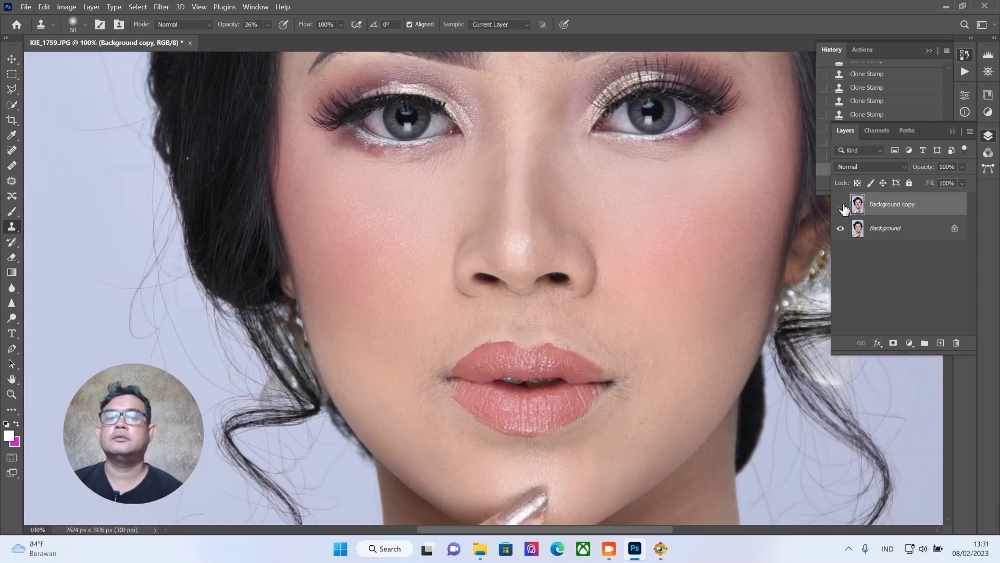
left_click(842, 205)
left_click(841, 204)
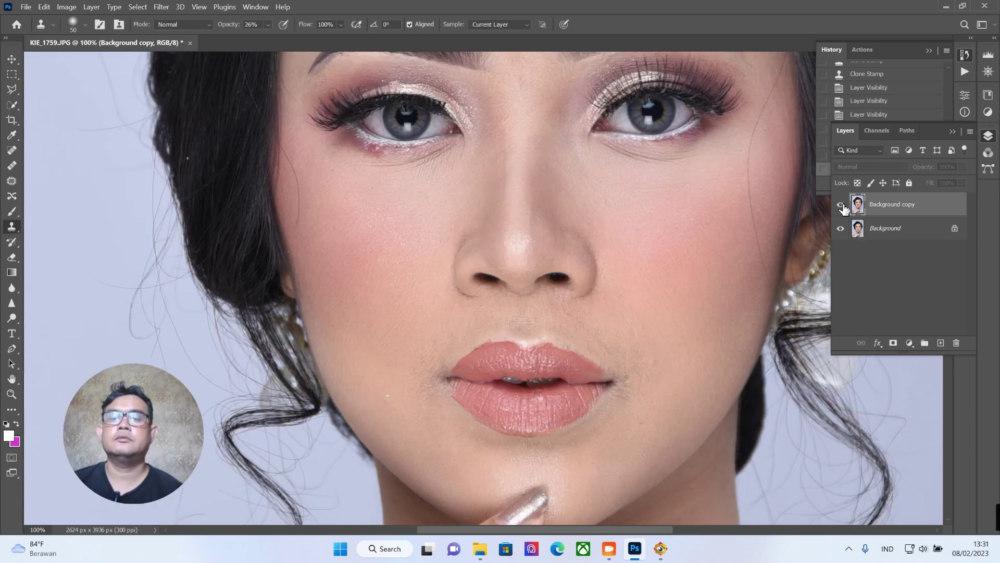
scroll(619, 208, "down", 1, "alt")
mouse_move(617, 207)
left_mouse_down()
mouse_move(588, 342)
mouse_move(603, 306)
left_mouse_up()
scroll(573, 329, "up", 1, "alt")
Patch the nose bridge with cheek skin from its right.
scroll(571, 334, "up", 3, "alt")
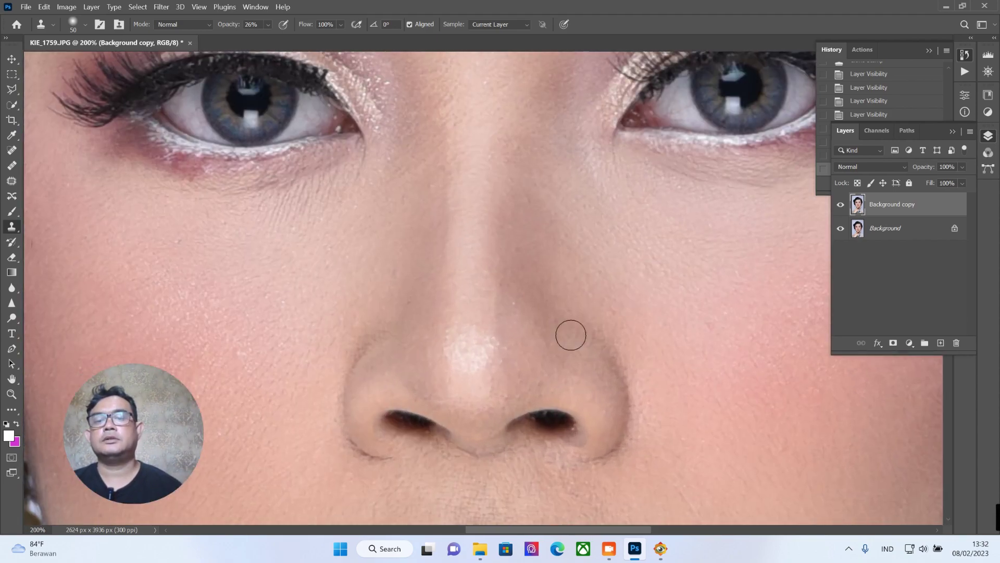
left_click(12, 181)
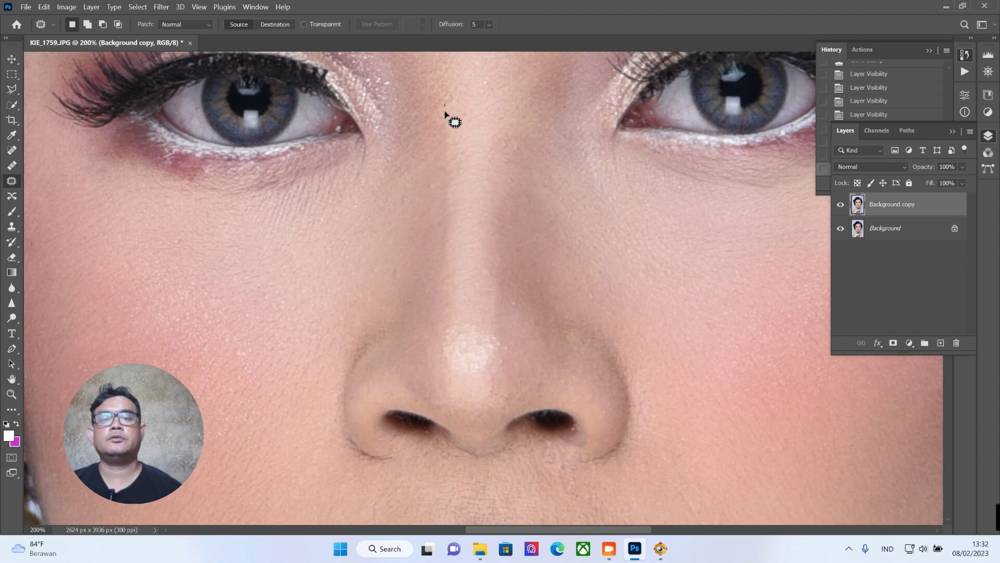
mouse_move(445, 111)
left_mouse_down()
mouse_move(471, 399)
mouse_move(502, 334)
left_mouse_up()
left_click_drag(510, 175, 448, 102)
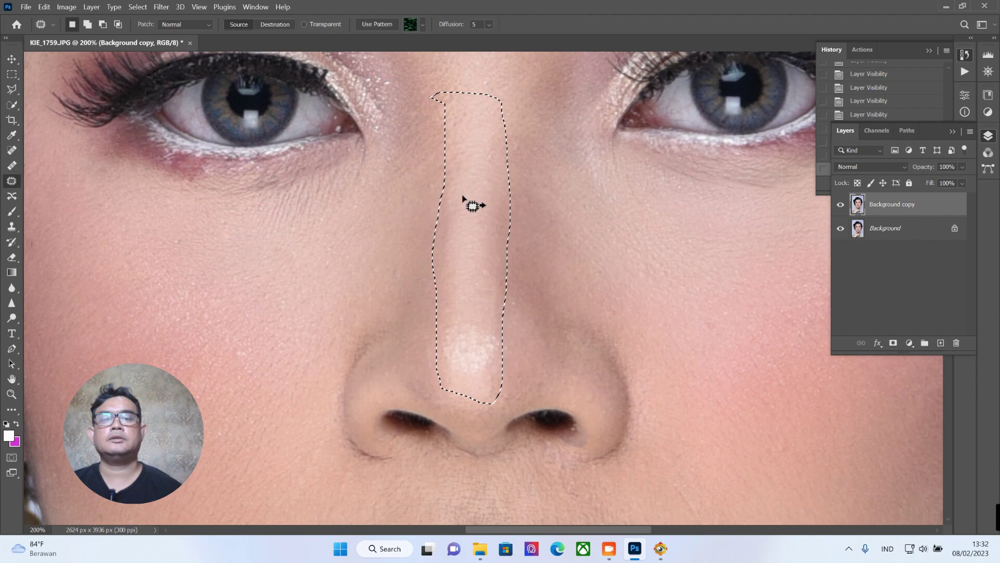
left_click_drag(495, 227, 601, 258)
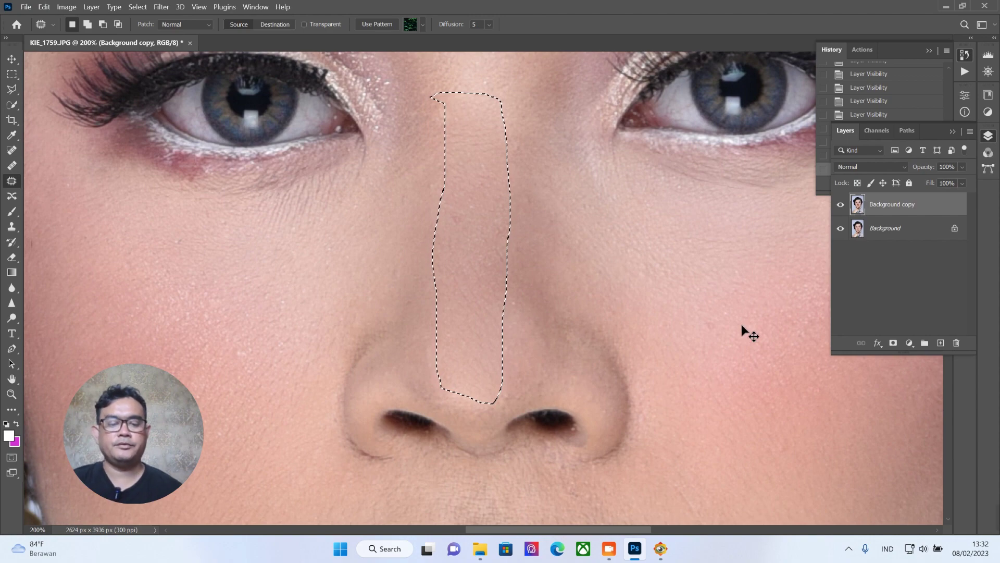
Fade the nose-bridge patch to about 35% and deselect.
key("ctrl+space")
key("ctrl+shift+f")
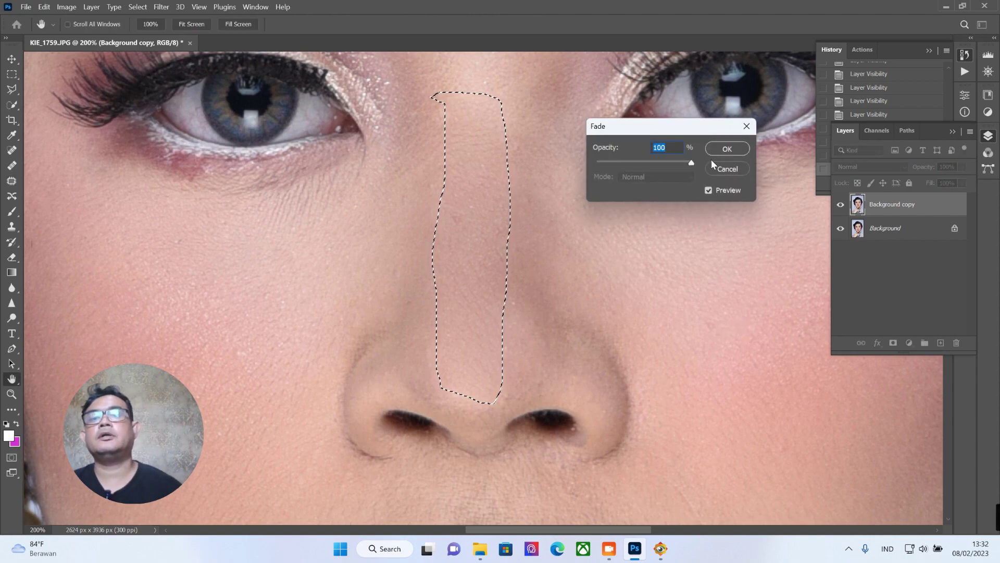
mouse_move(693, 161)
left_mouse_down()
mouse_move(620, 161)
mouse_move(630, 162)
left_mouse_up()
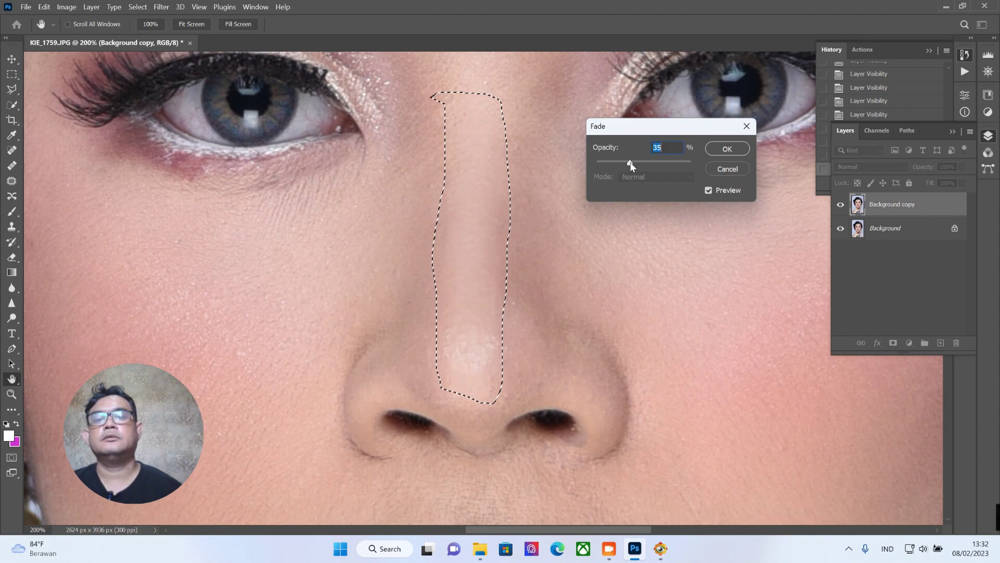
left_click(727, 150)
key("ctrl+d")
Launch the Portraiture skin-smoothing filter on the portrait.
left_click(647, 241, "alt")
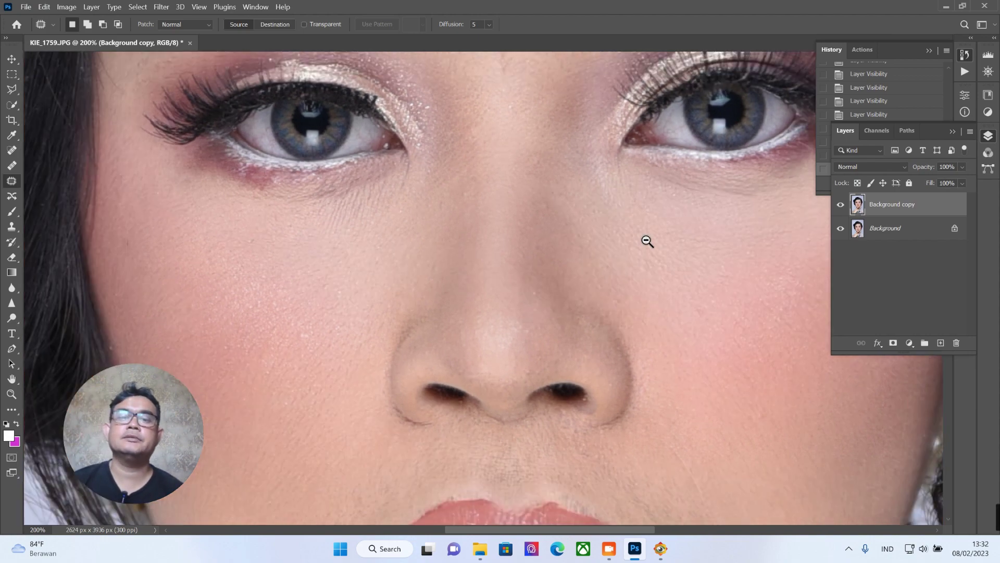
left_click(664, 240, "alt")
left_click(620, 232, "alt")
left_click(553, 208)
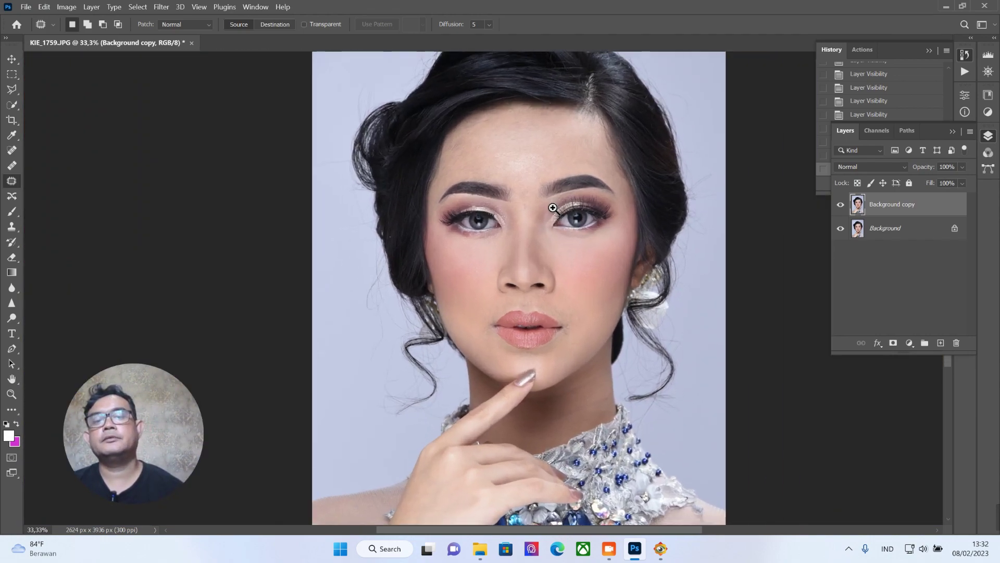
left_click(553, 208)
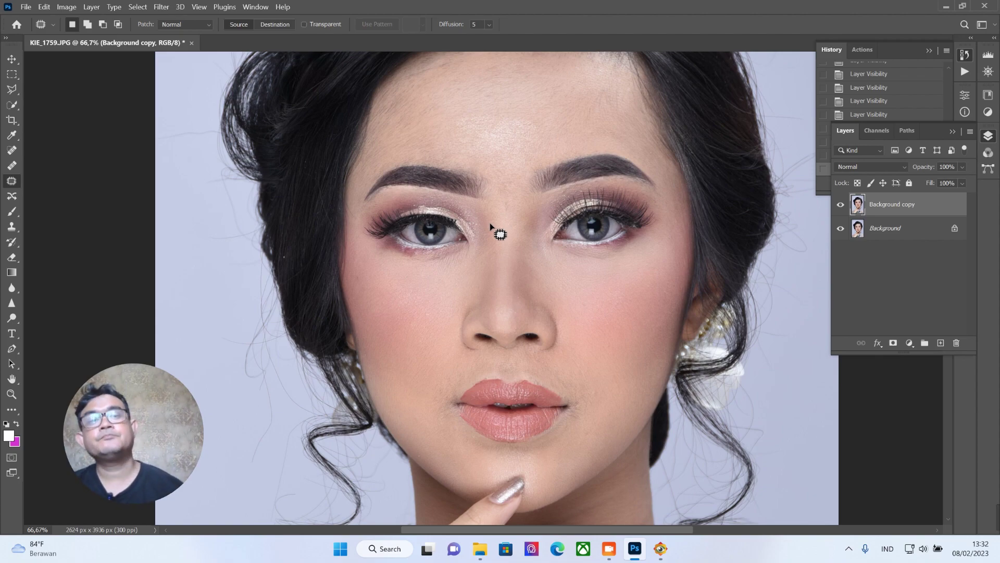
left_click(160, 7)
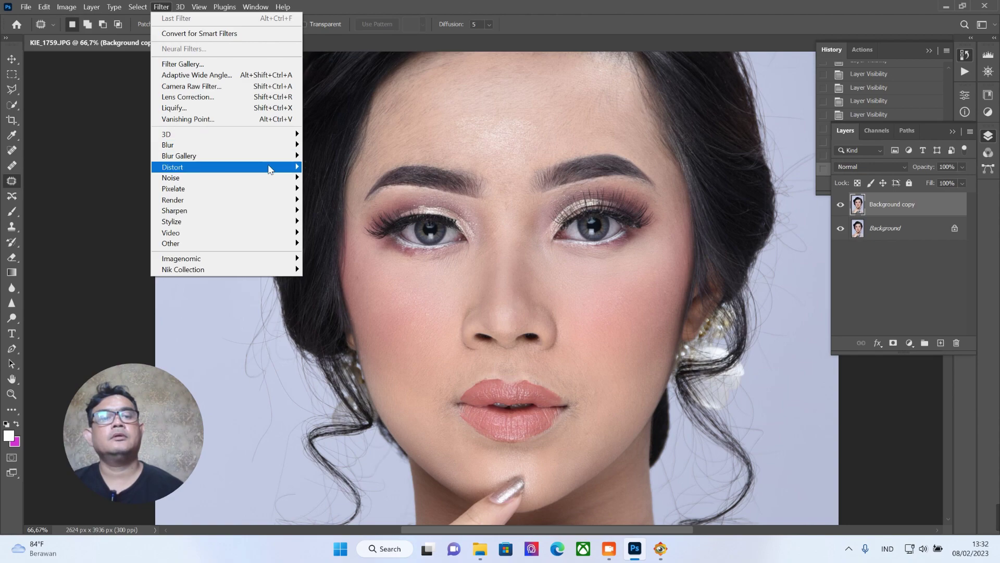
mouse_move(182, 259)
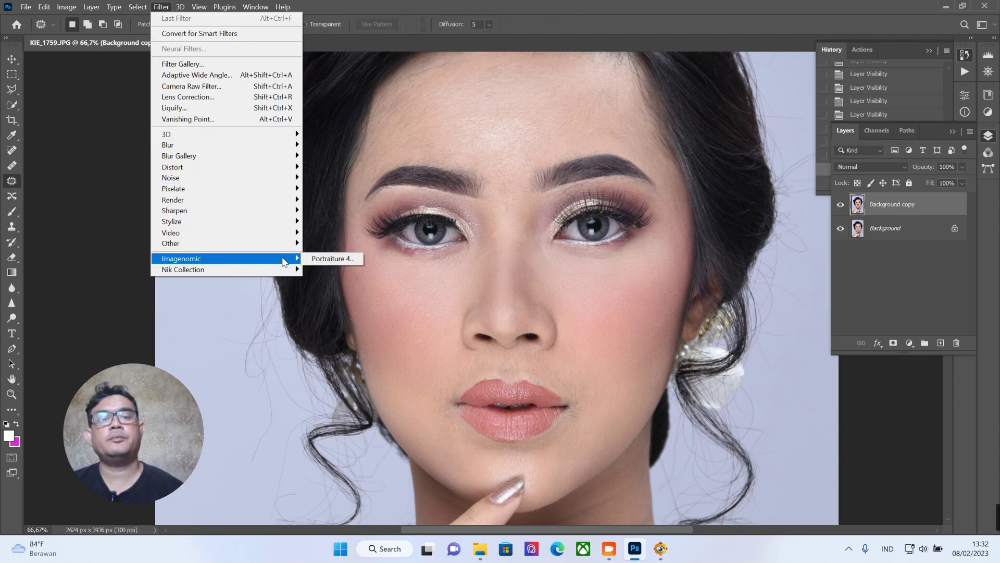
left_click(322, 258)
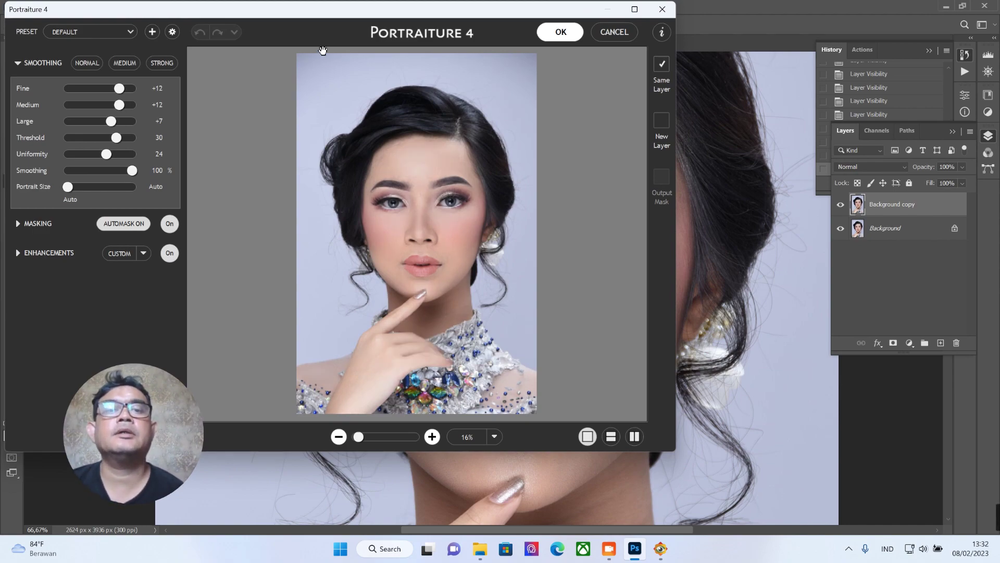
Preview the MEDIUM preset, then apply Portraiture with the NORMAL smoothing preset.
left_click_drag(329, 13, 420, 66)
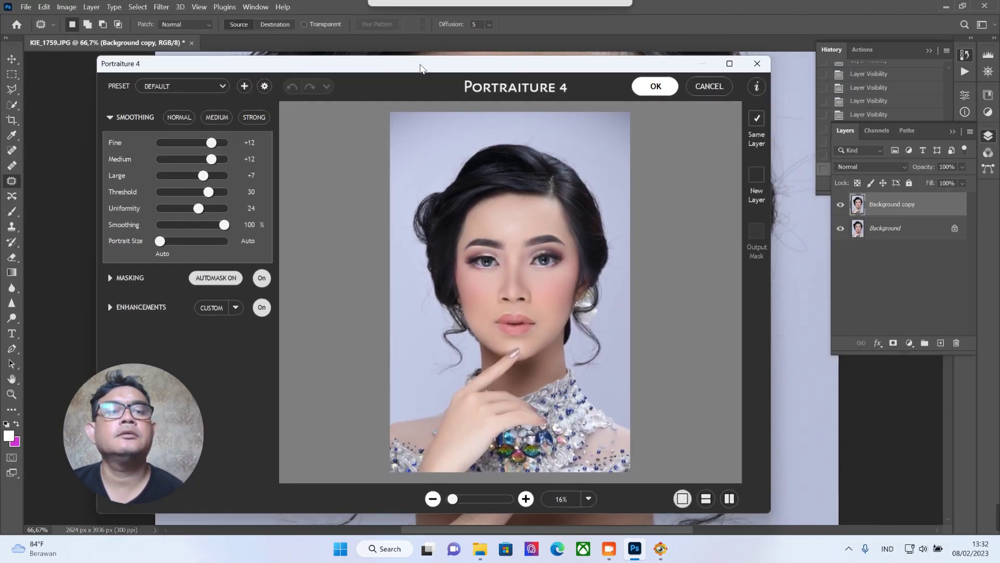
left_click(223, 122)
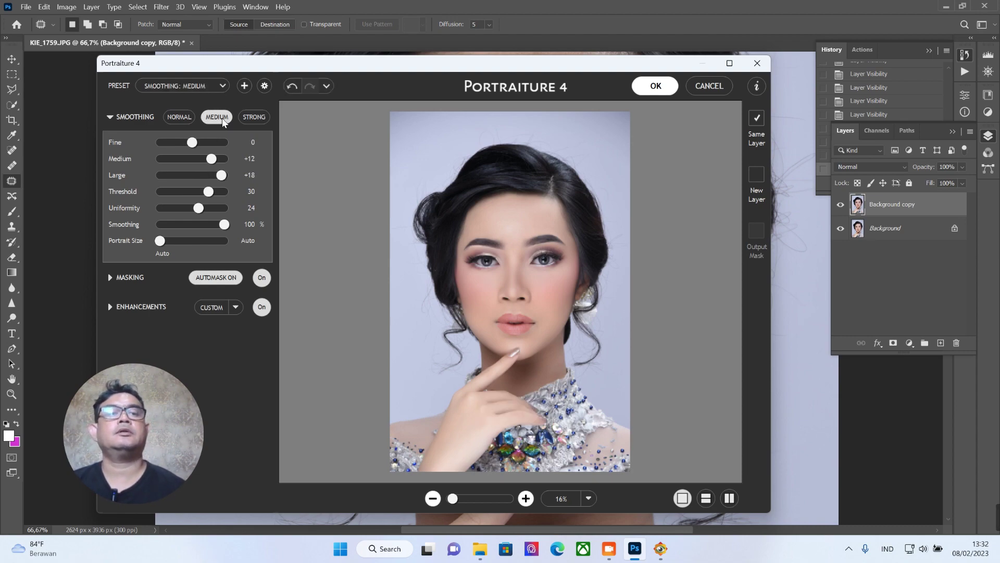
left_click(179, 117)
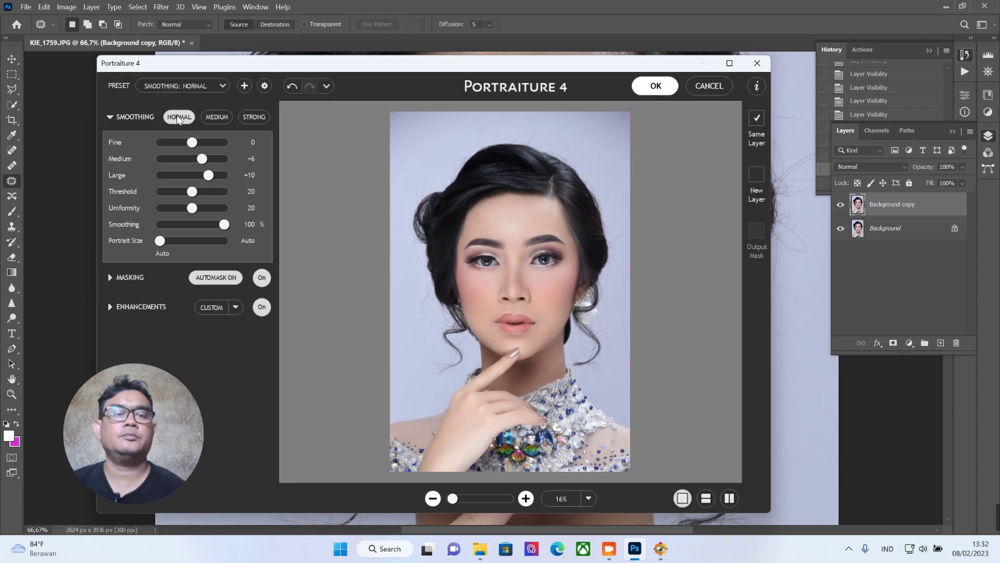
left_click(656, 86)
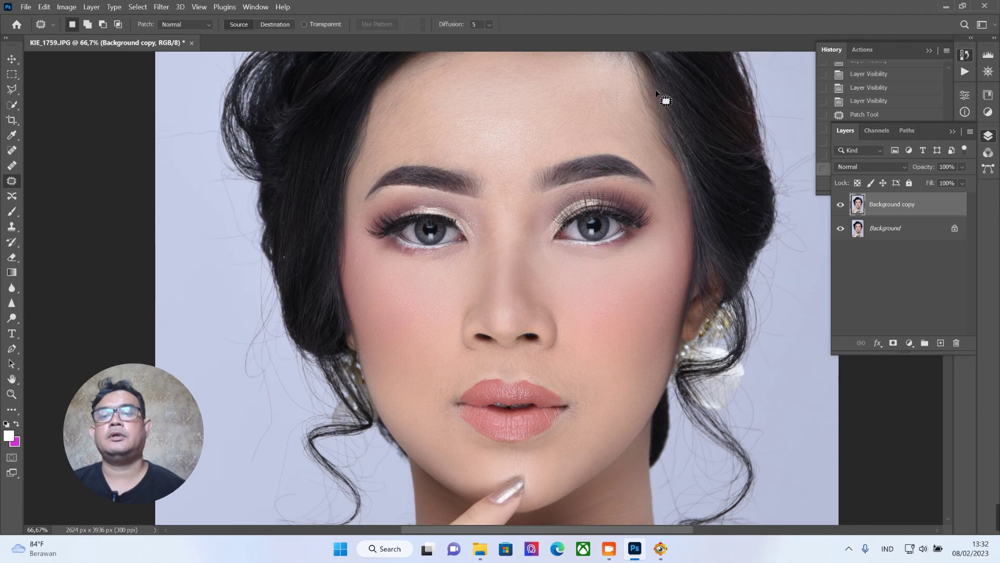
left_click(520, 262)
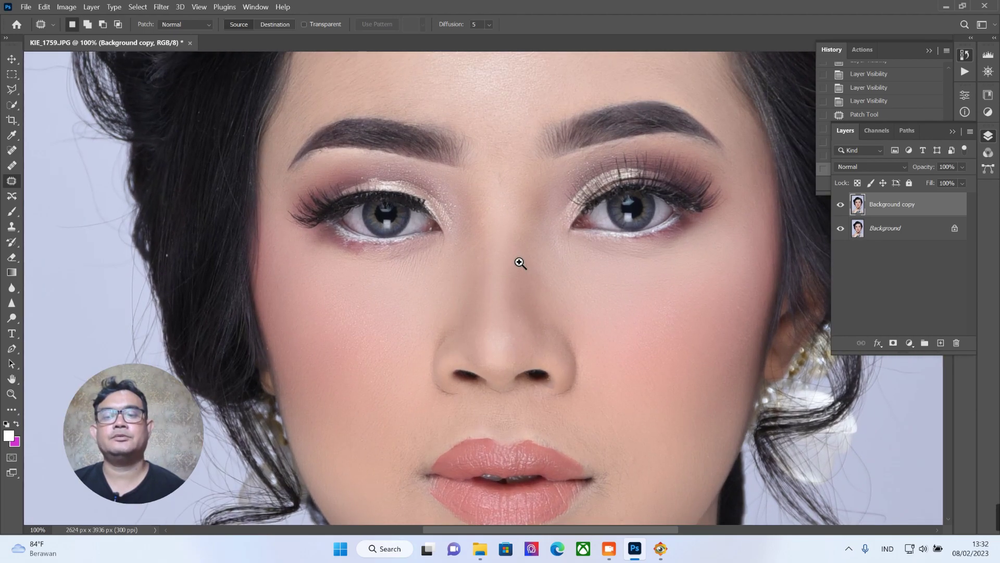
left_click(573, 286)
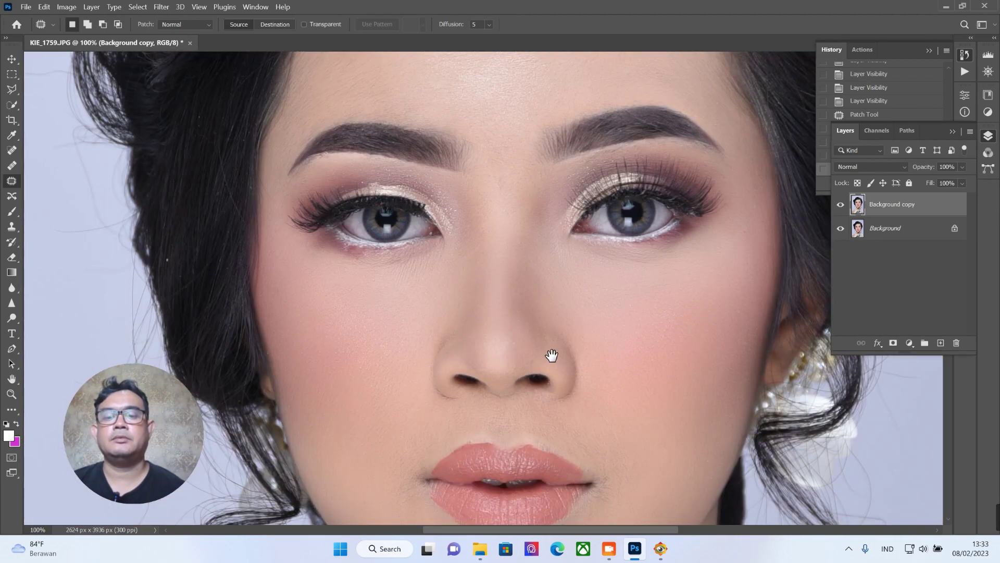
left_click_drag(551, 350, 531, 228)
left_click(589, 289, "alt")
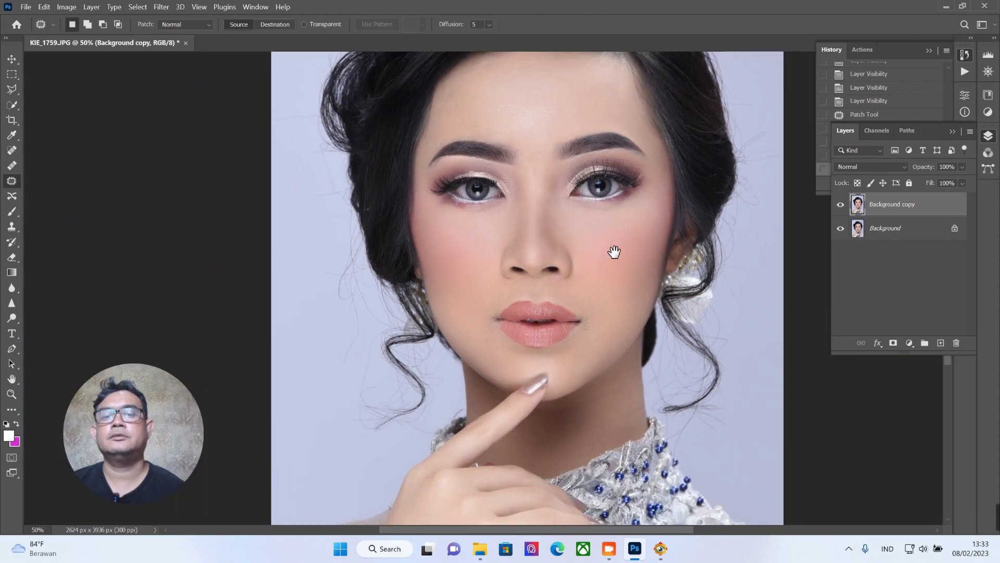
left_click_drag(614, 250, 534, 366)
left_click_drag(538, 310, 458, 214)
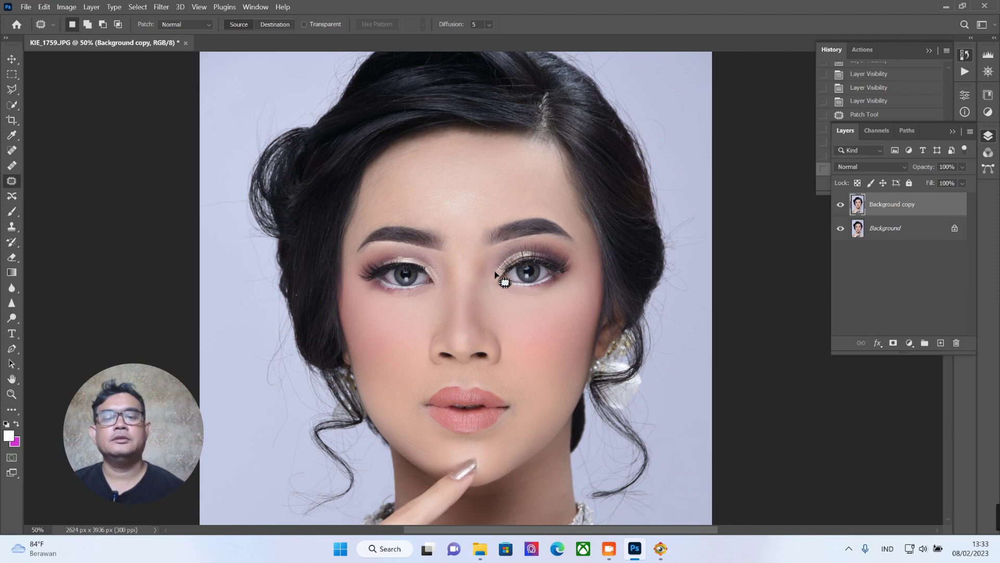
left_click_drag(506, 351, 516, 230)
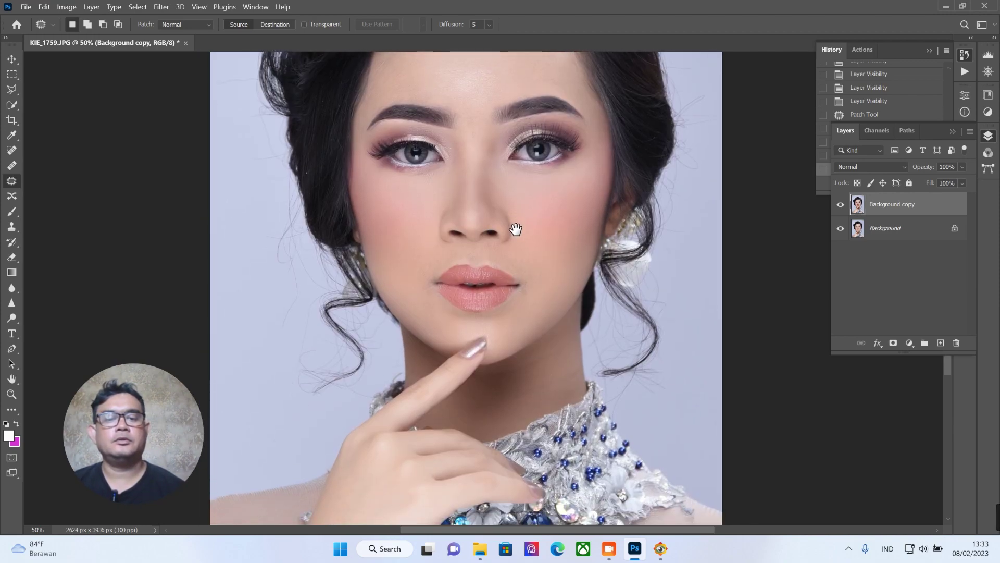
mouse_move(522, 354)
left_mouse_down()
mouse_move(446, 290)
mouse_move(516, 420)
left_mouse_up()
scroll(540, 334, "down", 1)
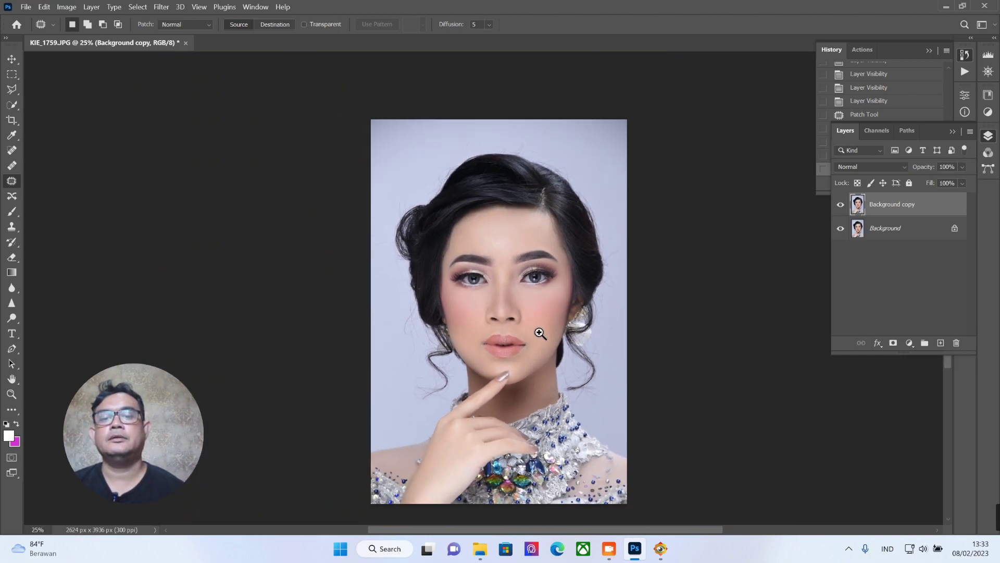
scroll(539, 333, "up", 1)
scroll(539, 334, "up", 1)
scroll(521, 320, "up", 1)
left_click_drag(513, 315, 547, 395)
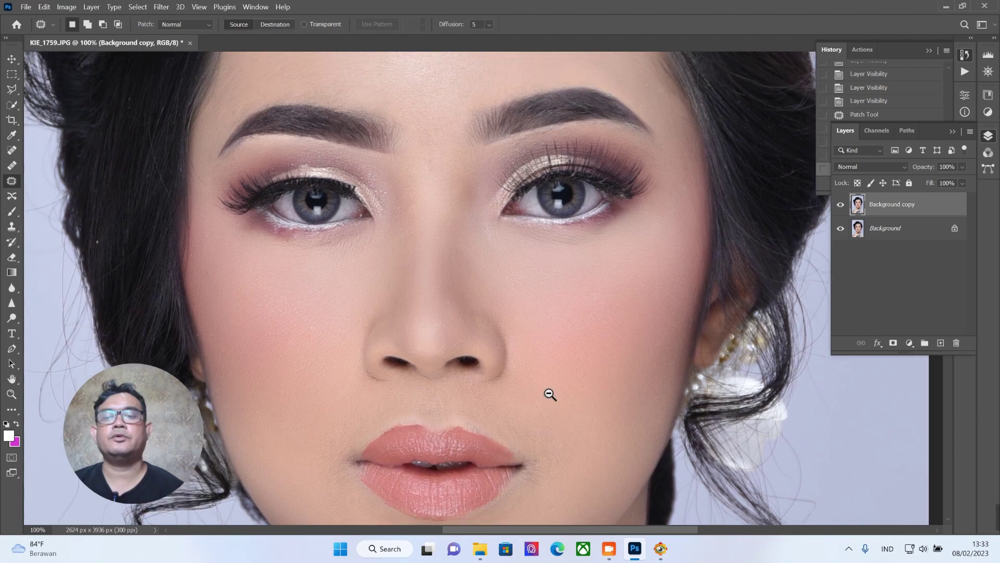
left_click(550, 394, "alt")
left_click(840, 206)
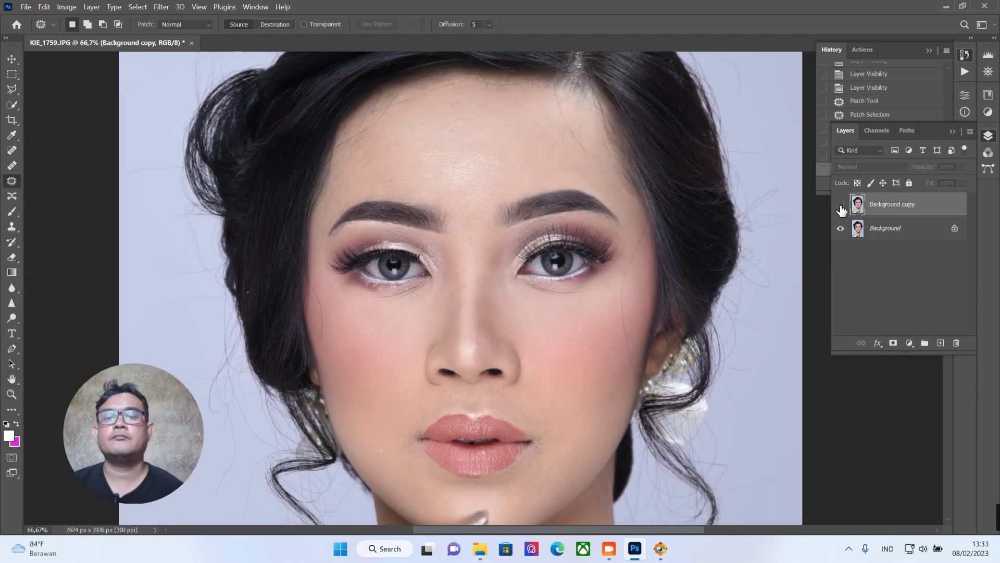
left_click(841, 206)
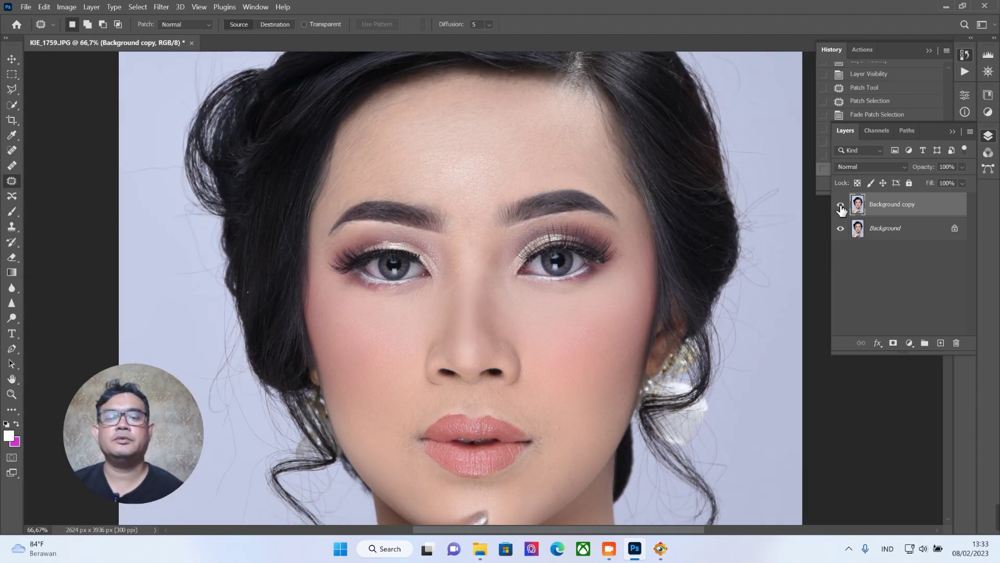
left_click(840, 206)
left_click(841, 206)
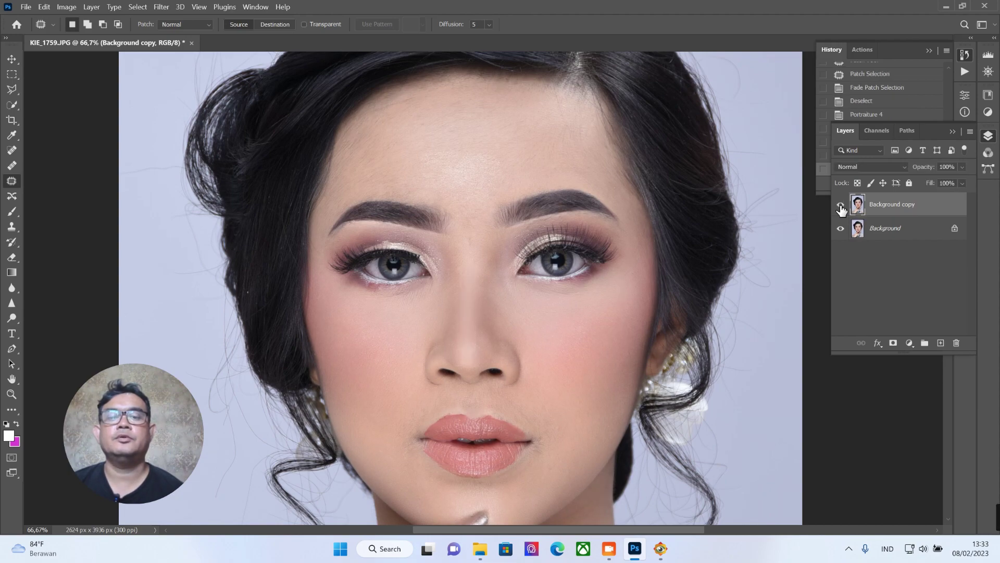
left_click(841, 207)
left_click(841, 206)
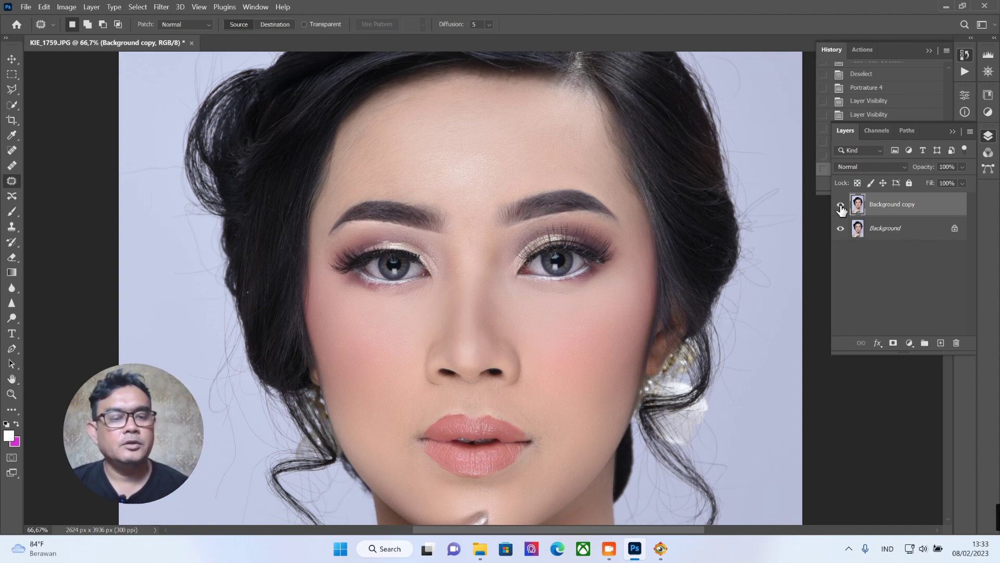
left_click(569, 214, "ctrl+alt")
left_click(571, 215, "ctrl+alt")
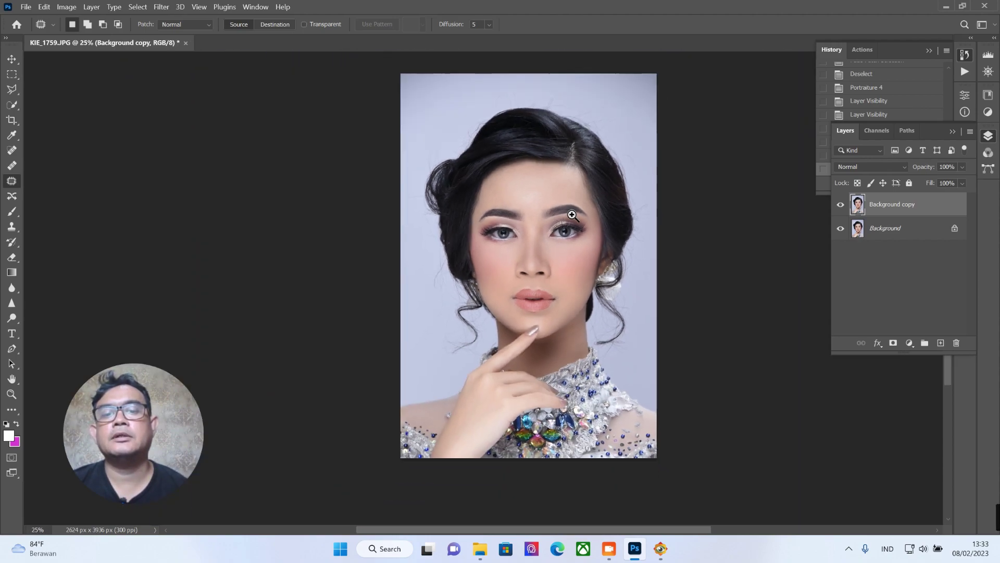
left_click(573, 215, "ctrl")
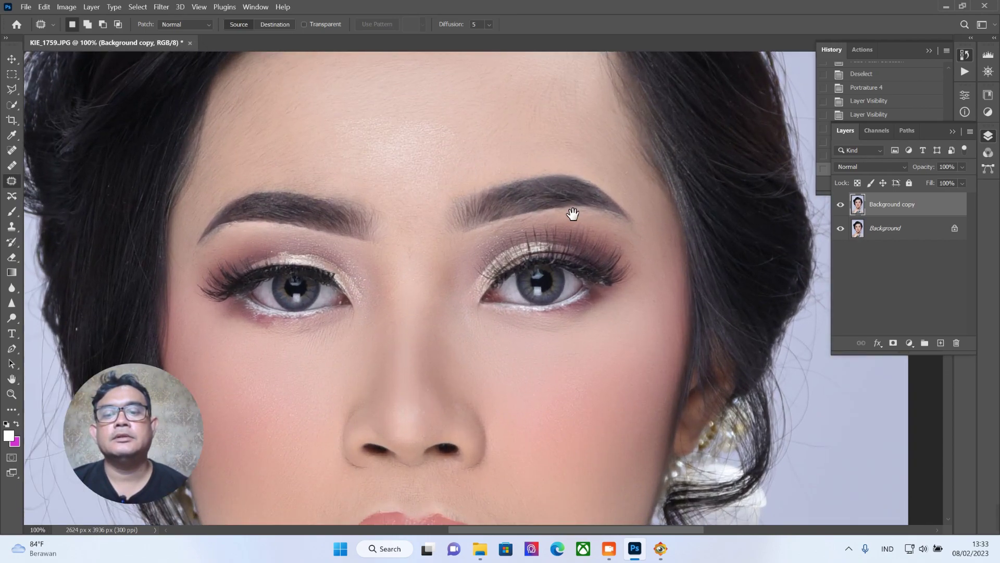
left_click(840, 205)
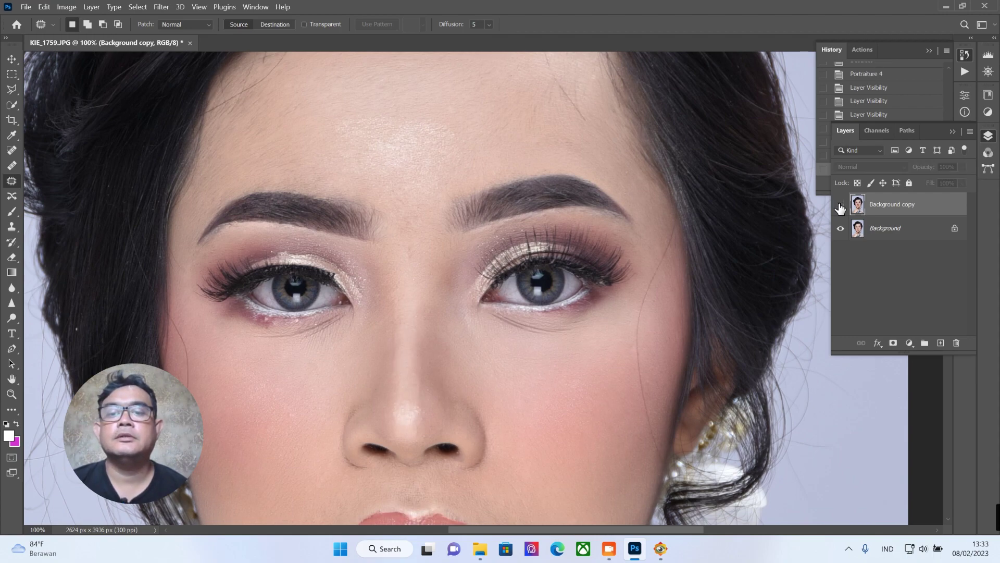
left_click(840, 205)
left_click(841, 205)
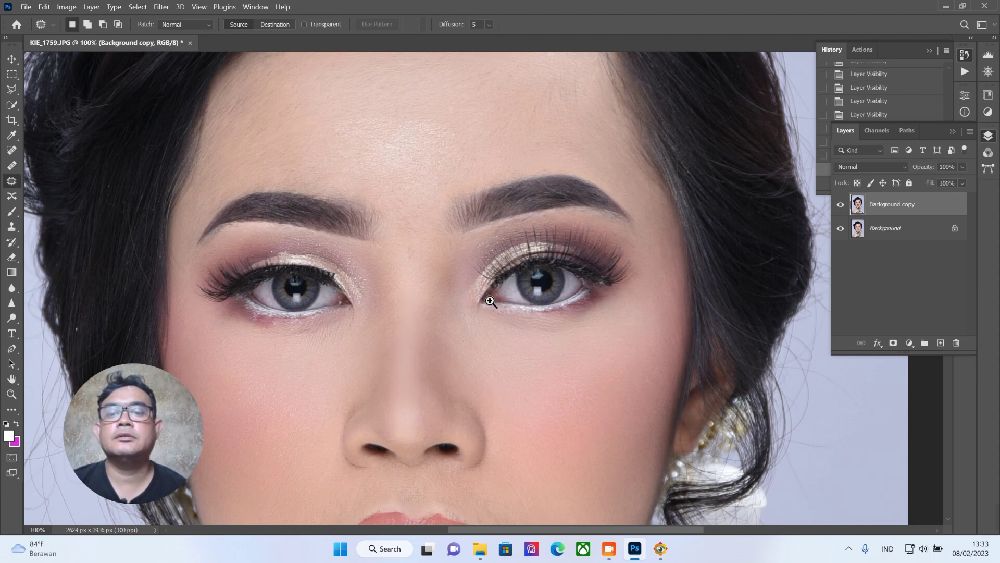
left_click(491, 301, "ctrl")
left_click(839, 205)
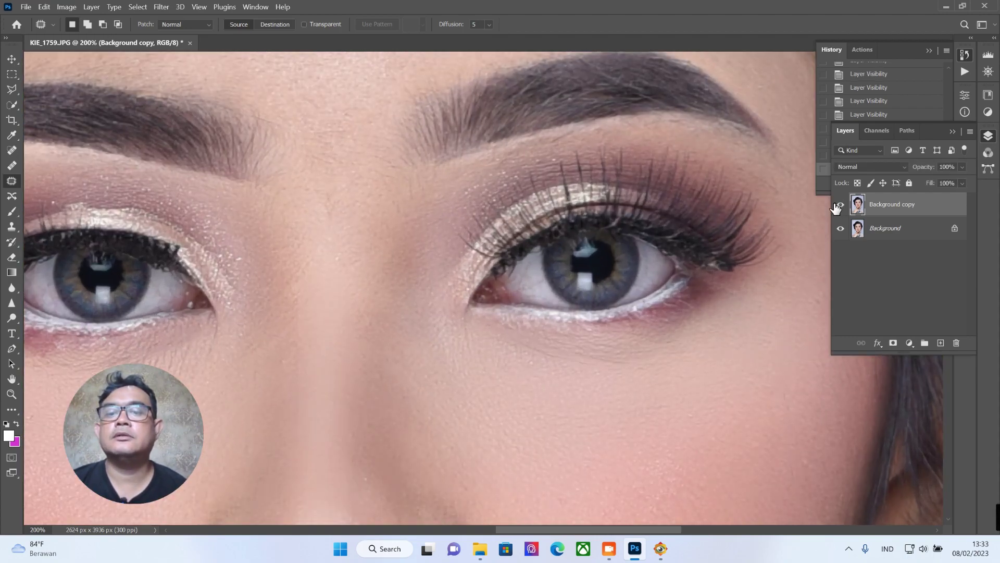
left_click(739, 212, "alt")
left_click(531, 221, "alt")
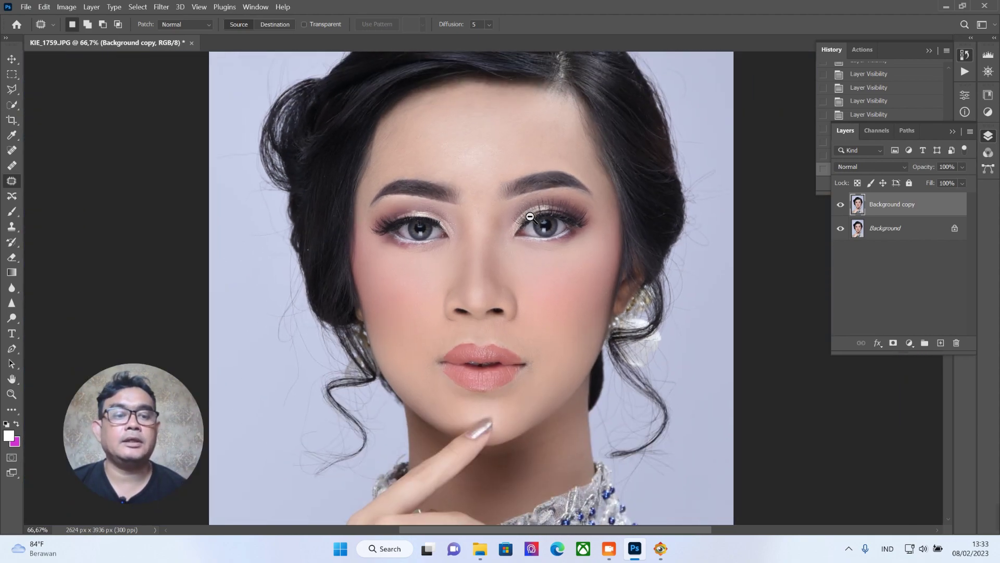
left_click(531, 222, "alt")
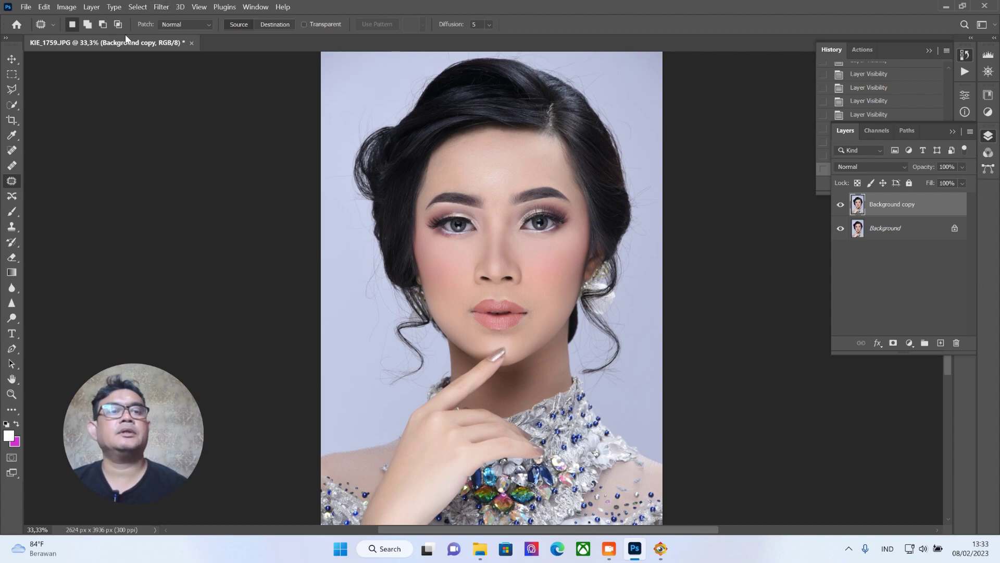
Flatten the image and save a JPEG copy into the retouch 1 folder.
left_click(98, 8)
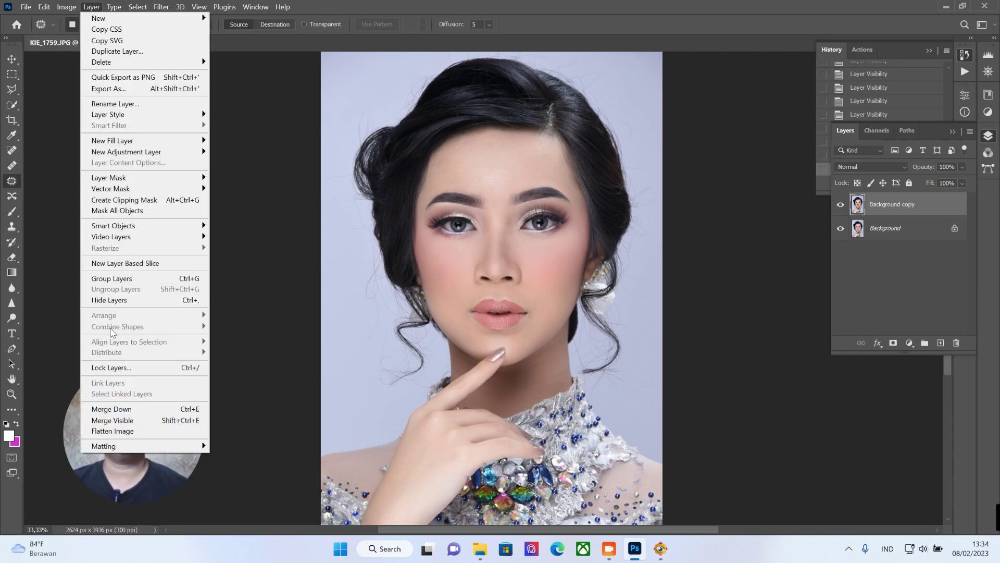
left_click(127, 430)
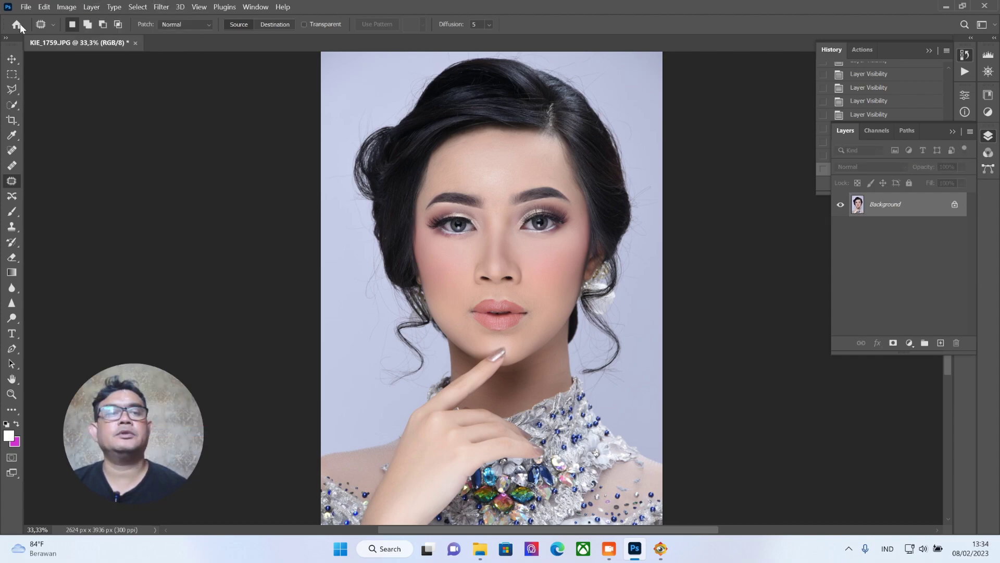
left_click(26, 7)
left_click(54, 154)
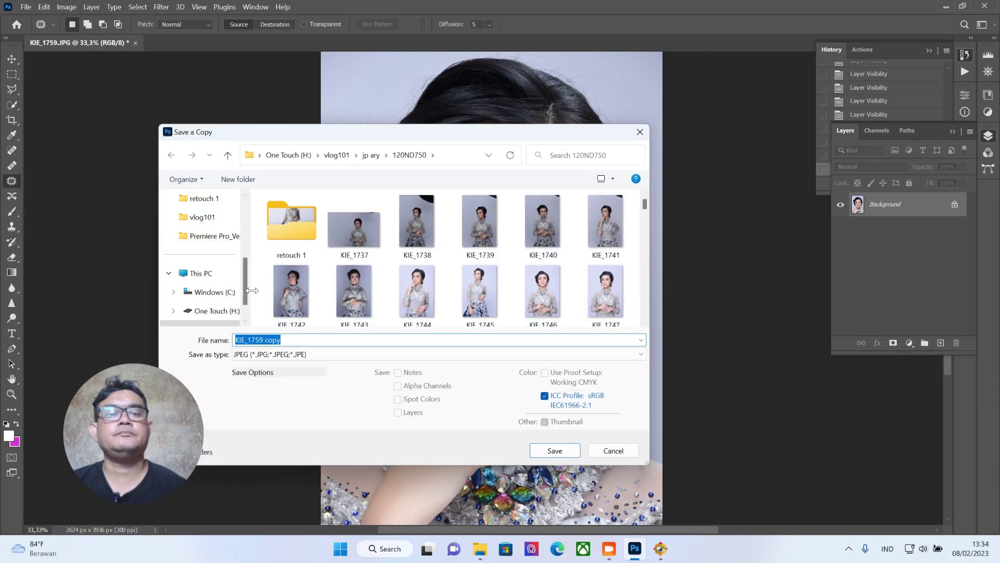
double_click(300, 239)
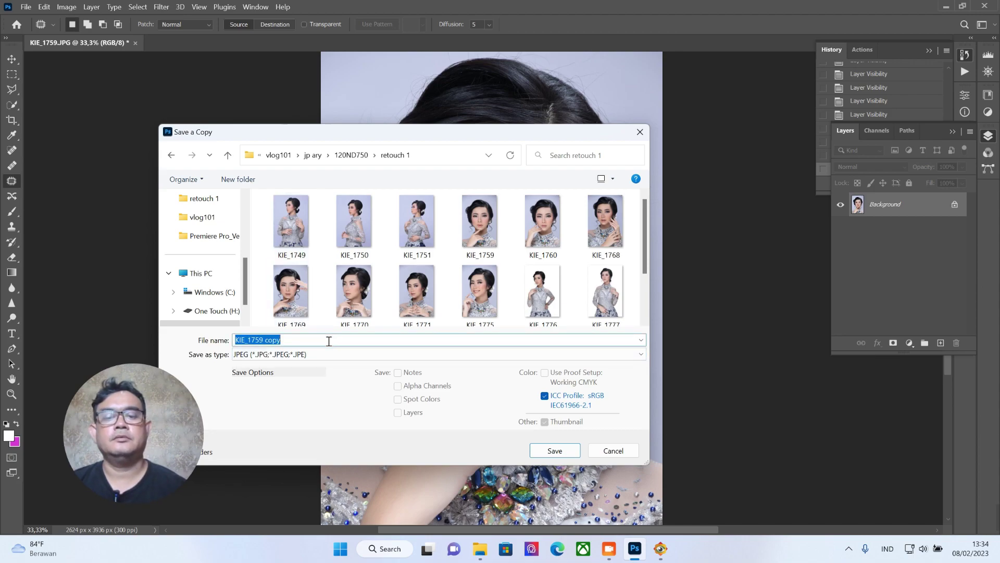
left_click(555, 450)
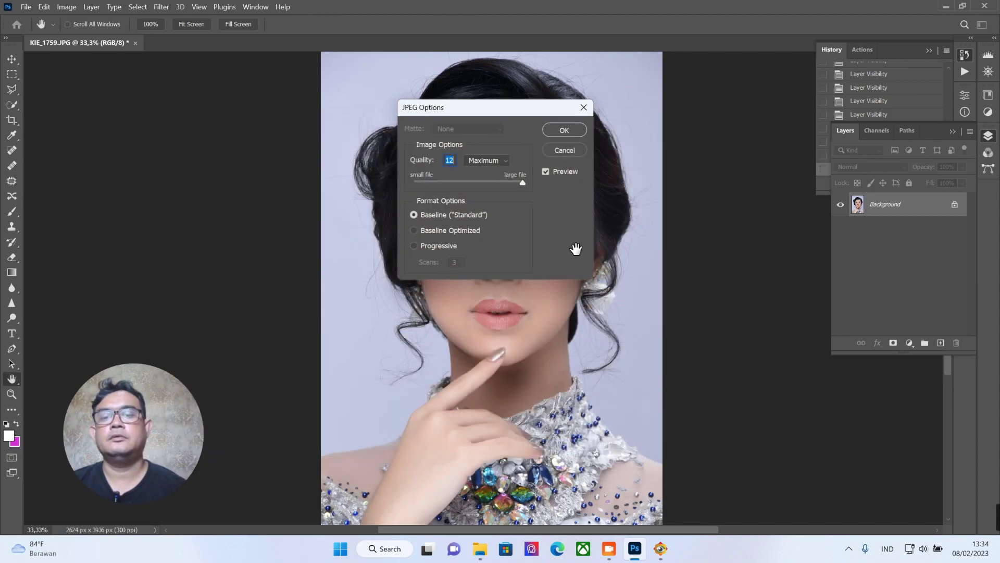
left_click(570, 133)
key("j")
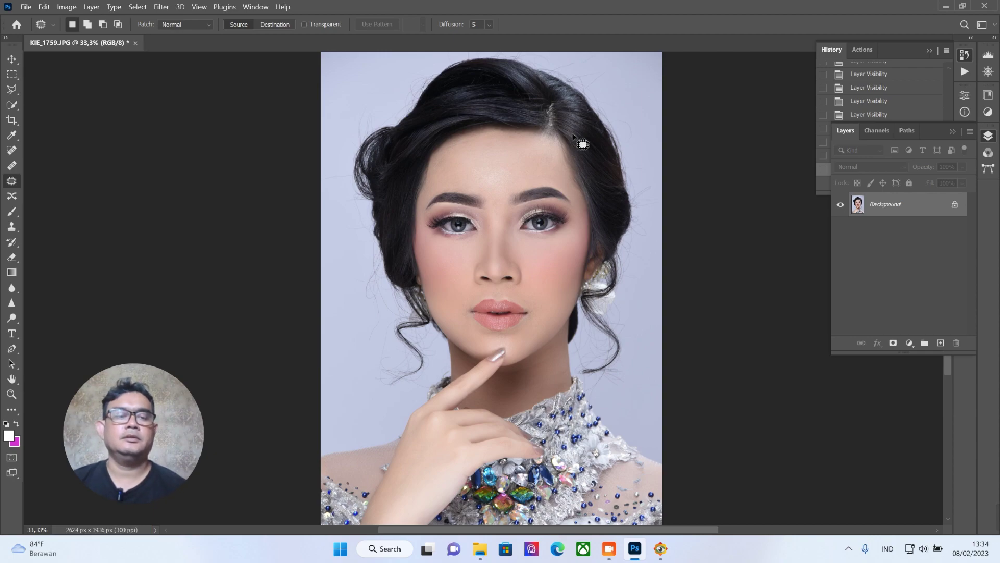